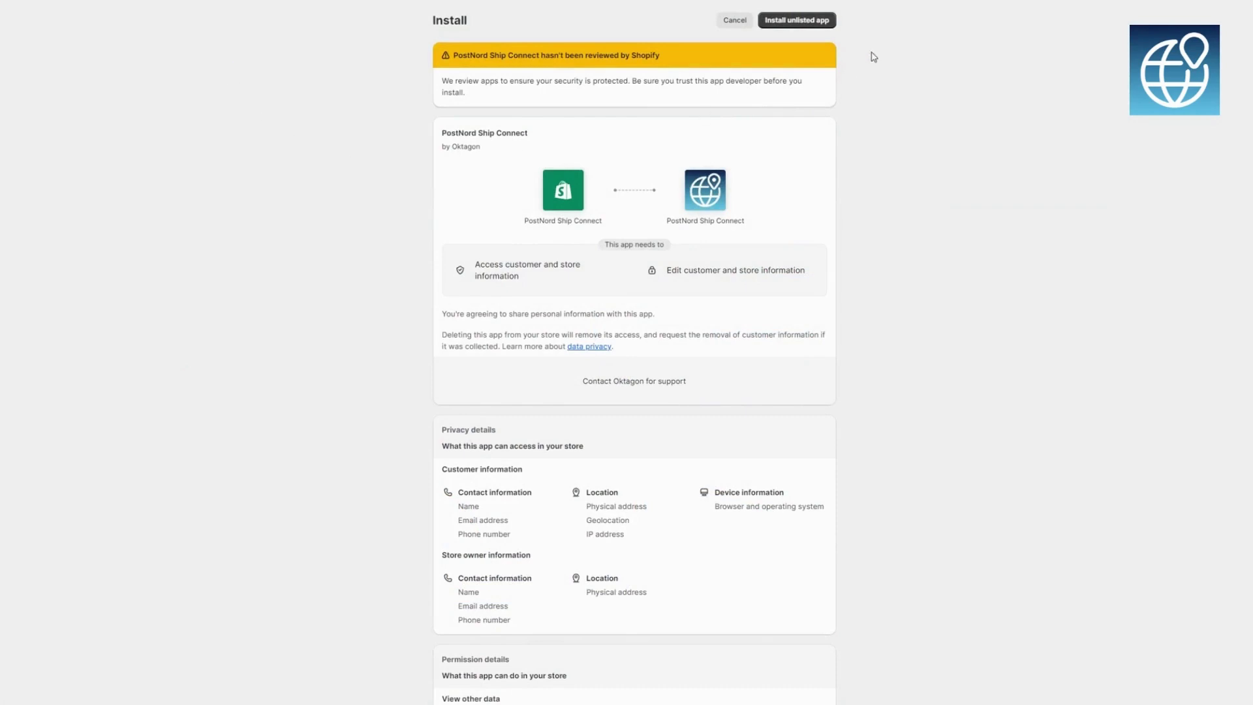
Install the unlisted PostNord Ship Connect app from its install page.
left_click(813, 26)
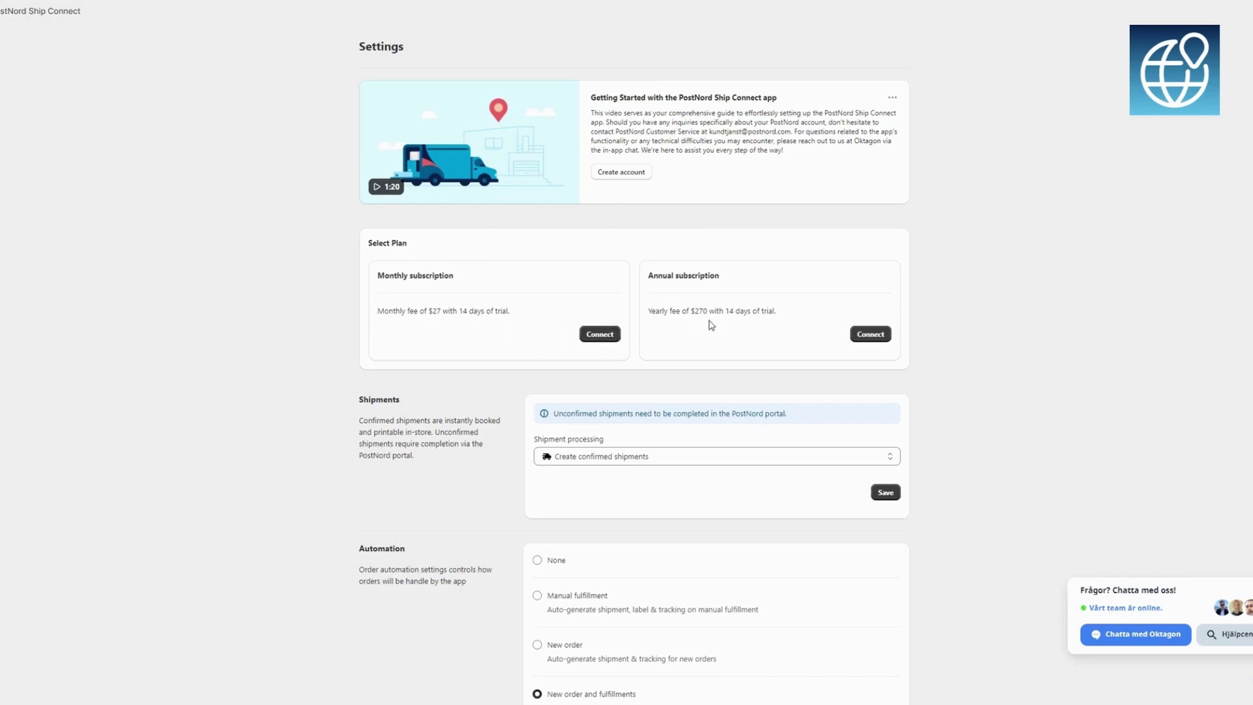
Approve the $27 Monthly subscription charge with its 14-day free trial.
scroll(630, 291, "down", 2)
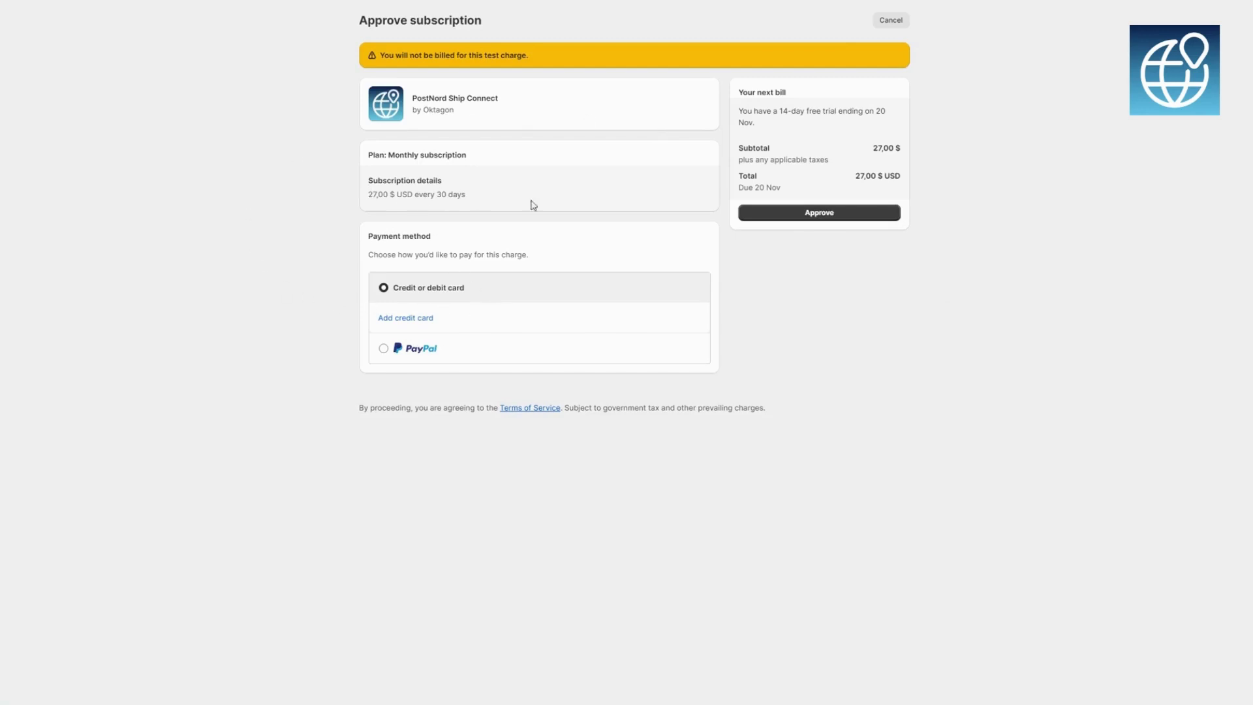
left_click(841, 209)
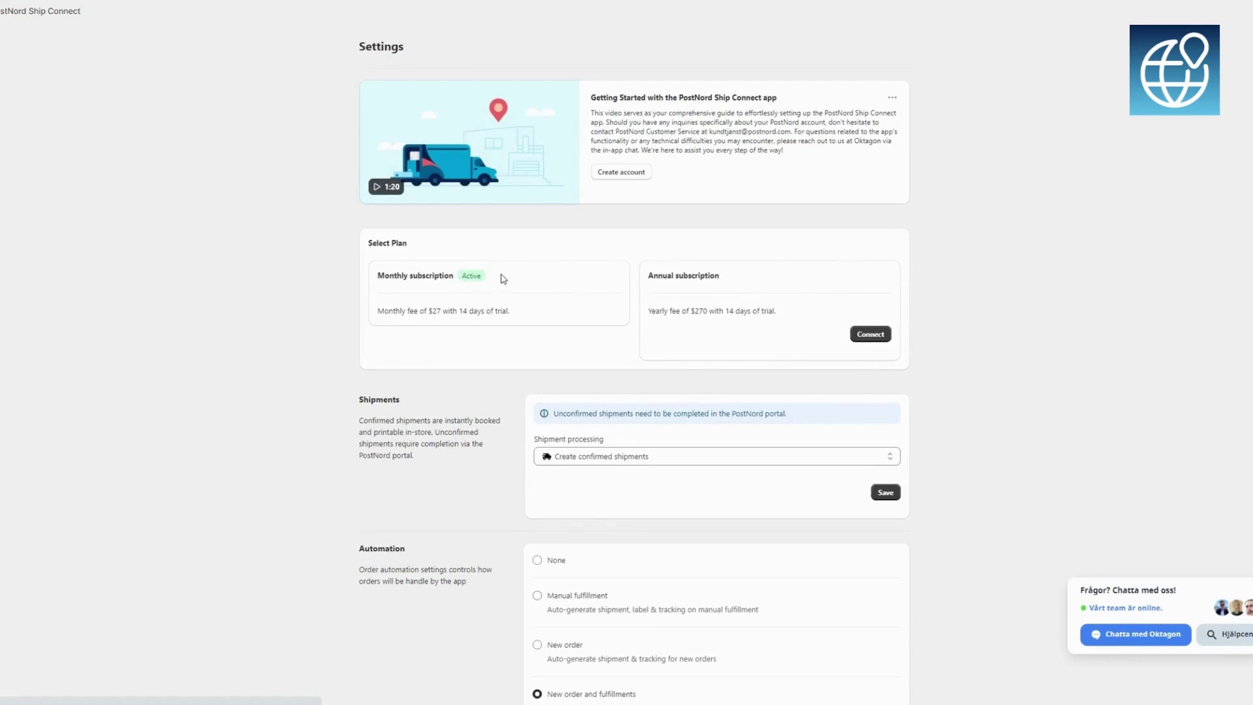
Set shipment processing back to Create confirmed shipments and save it.
scroll(336, 425, "down", 3)
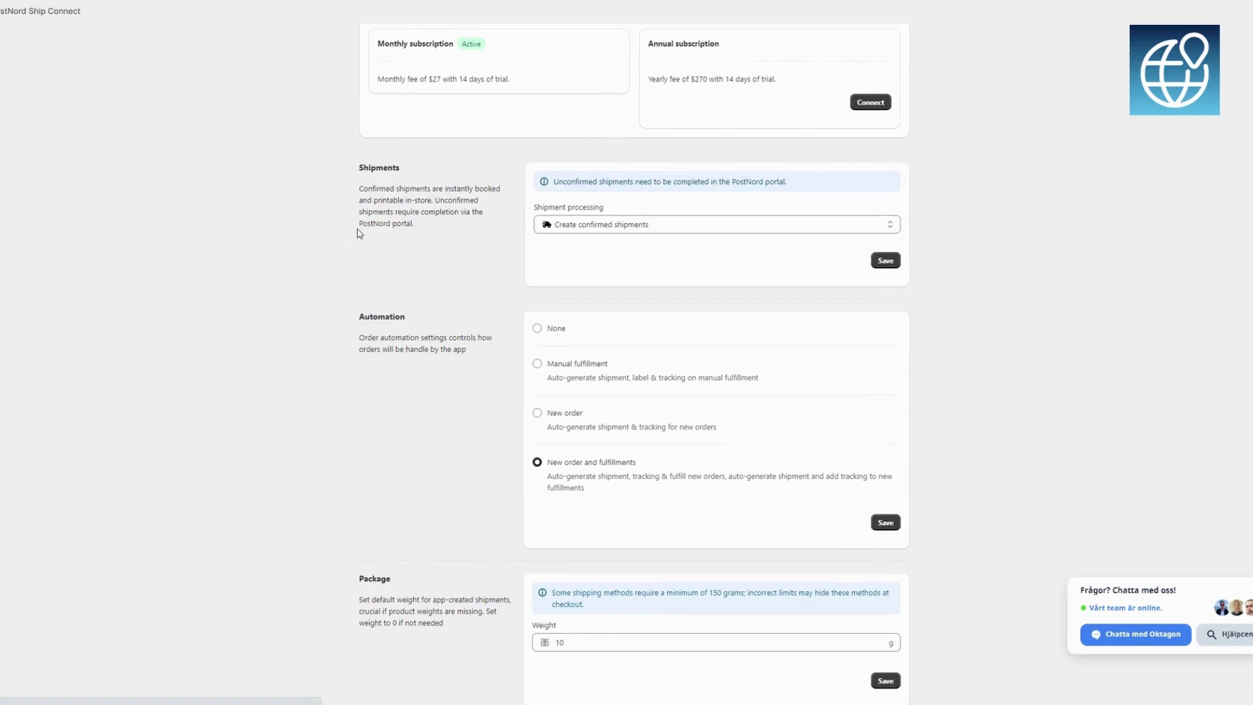
left_click(597, 225)
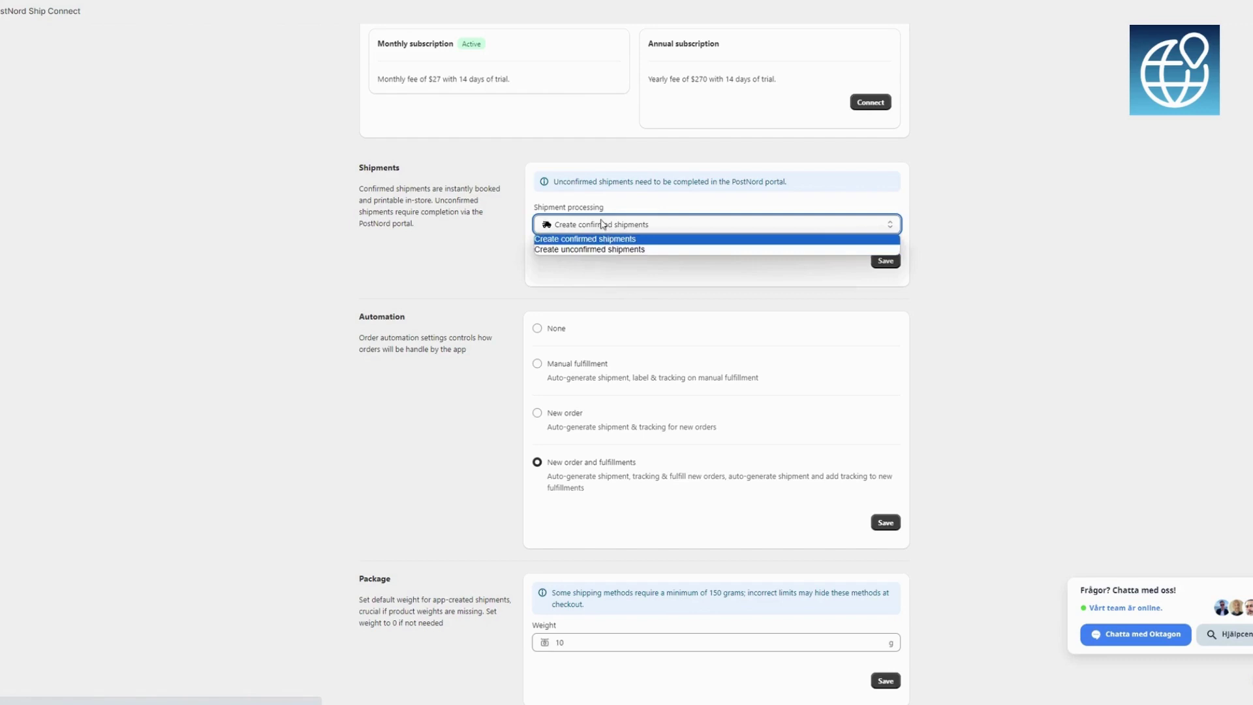
left_click(594, 252)
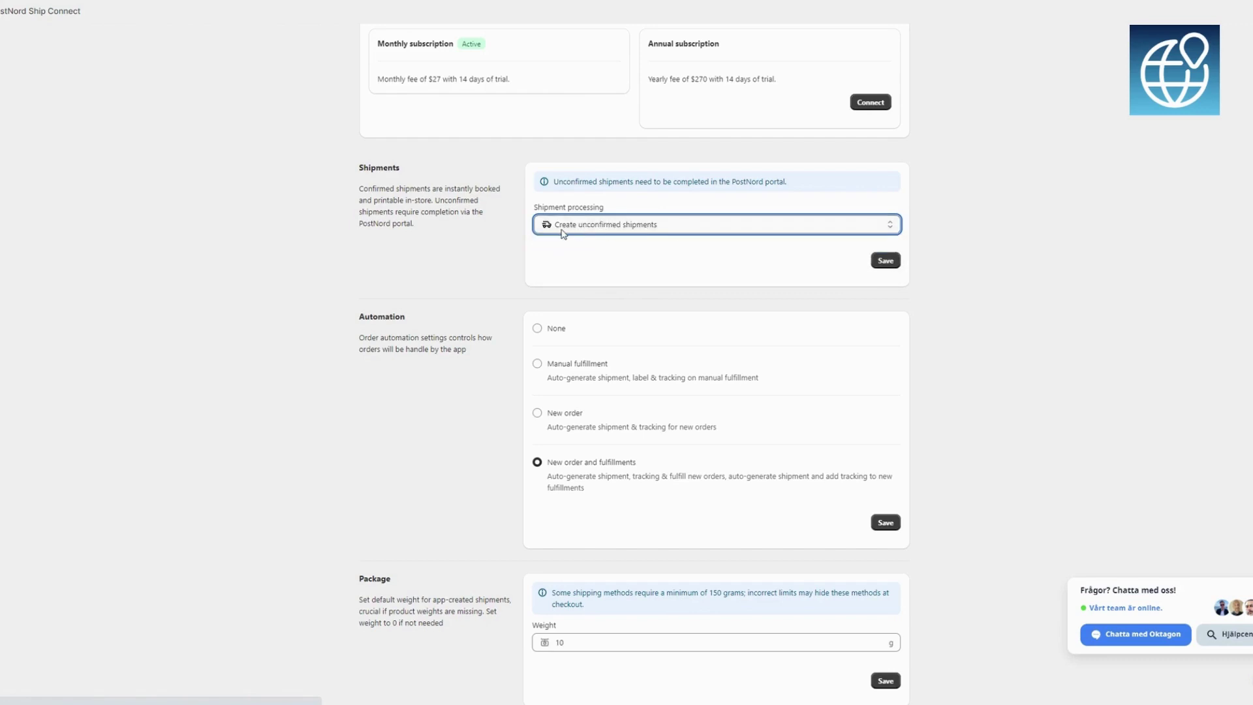
left_click(565, 230)
left_click(565, 238)
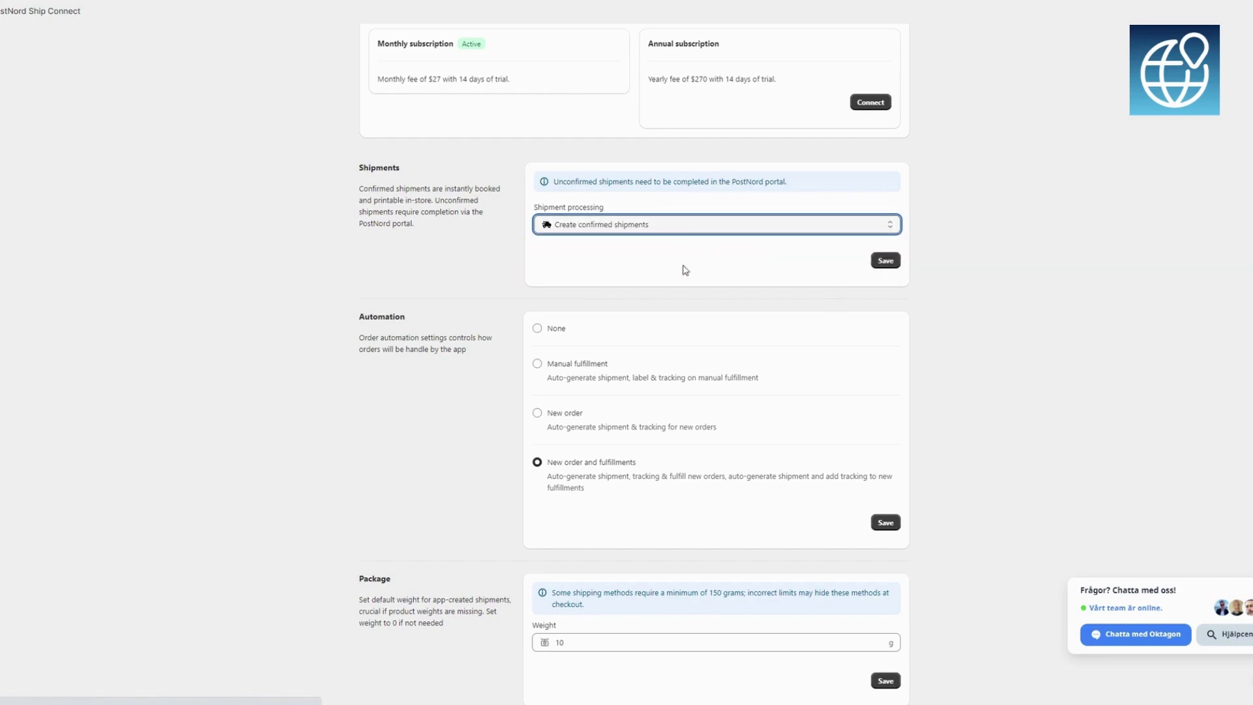
left_click(884, 261)
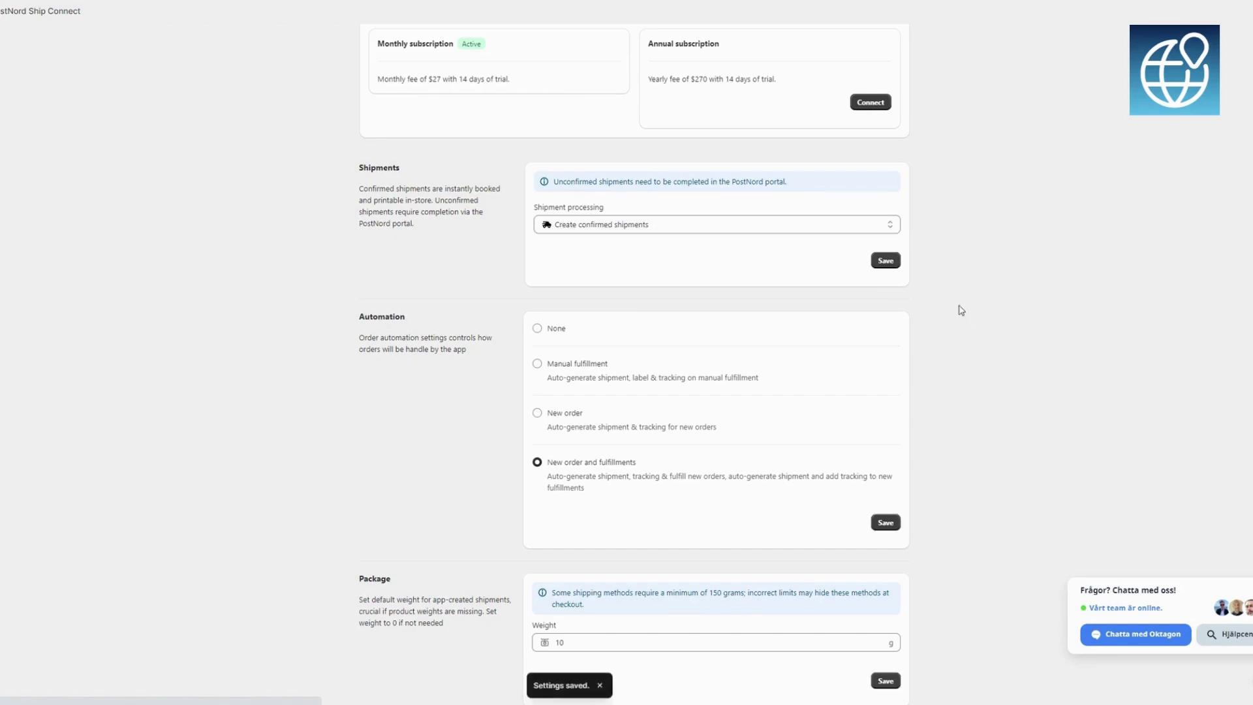
scroll(295, 320, "down", 3)
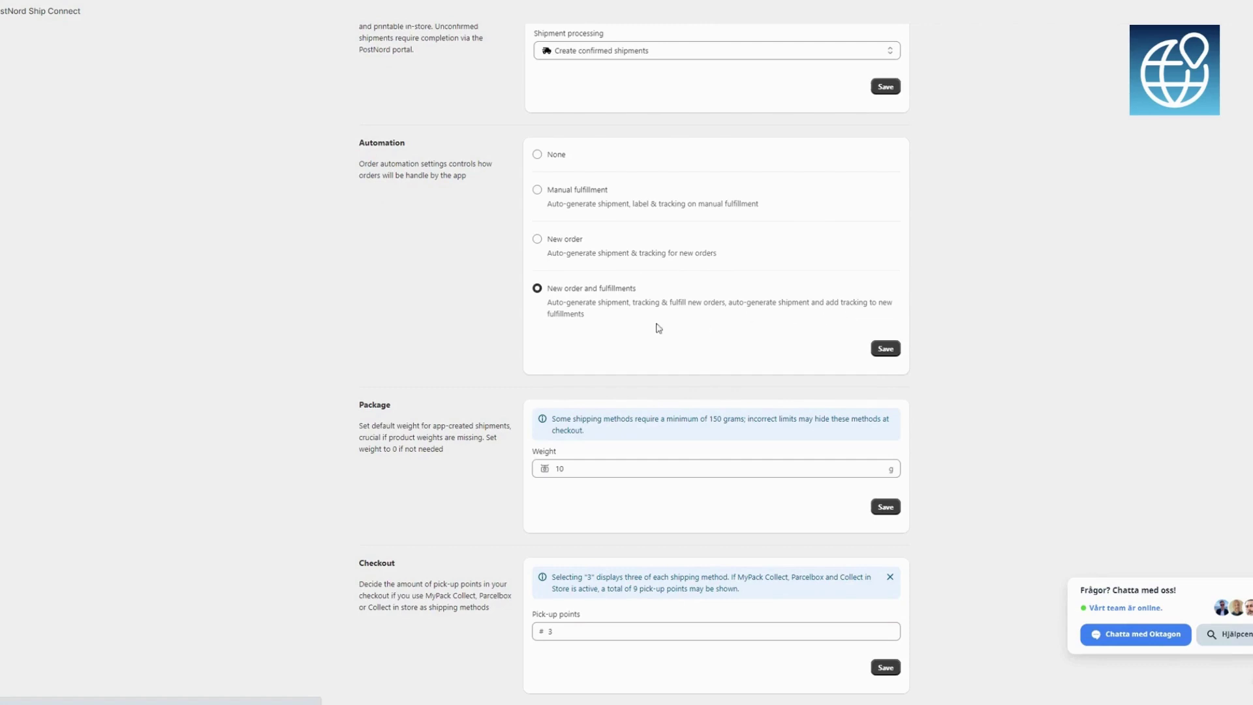
Save the New order and fulfillments automation, then save a 150 g default package weight.
left_click(884, 351)
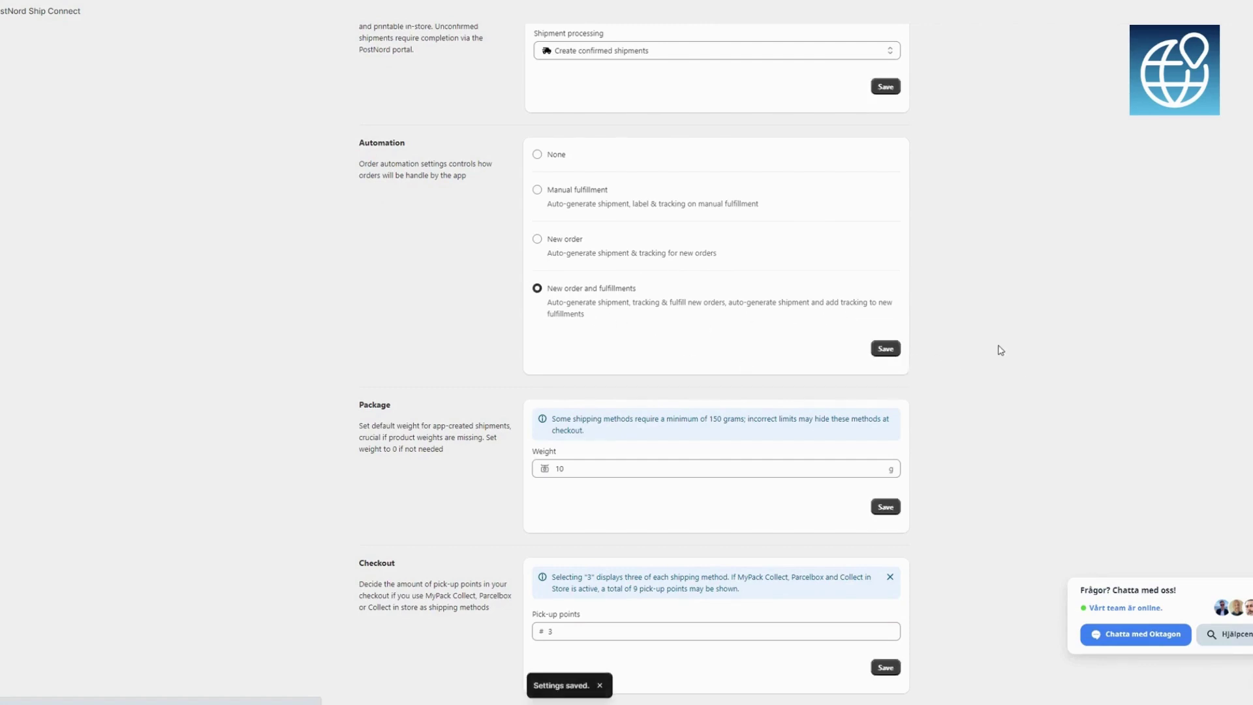
scroll(998, 350, "down", 4)
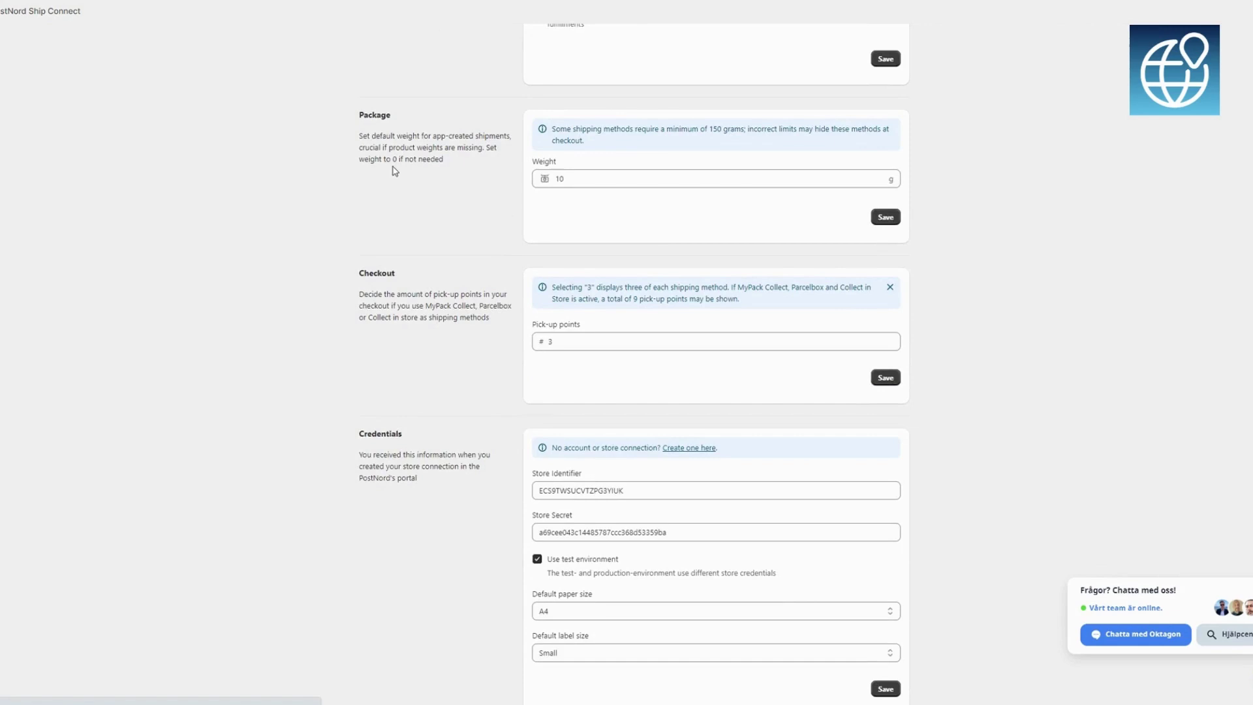
left_click(574, 177)
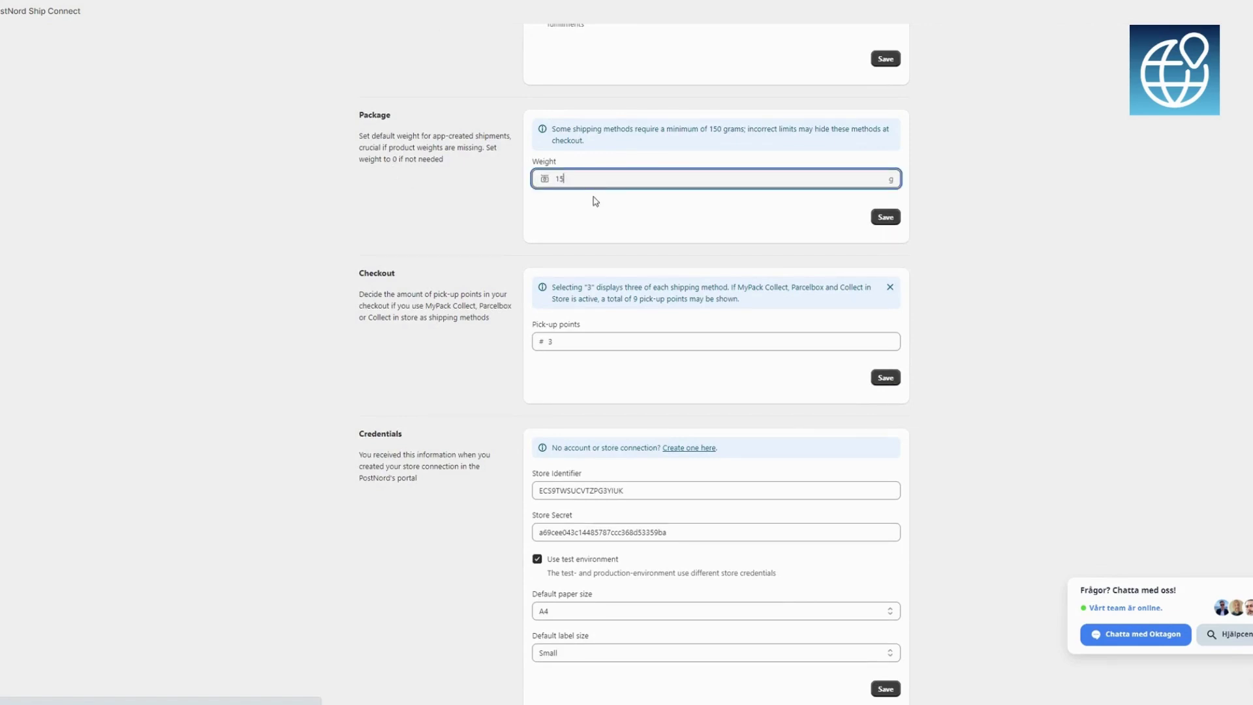
left_click(885, 216)
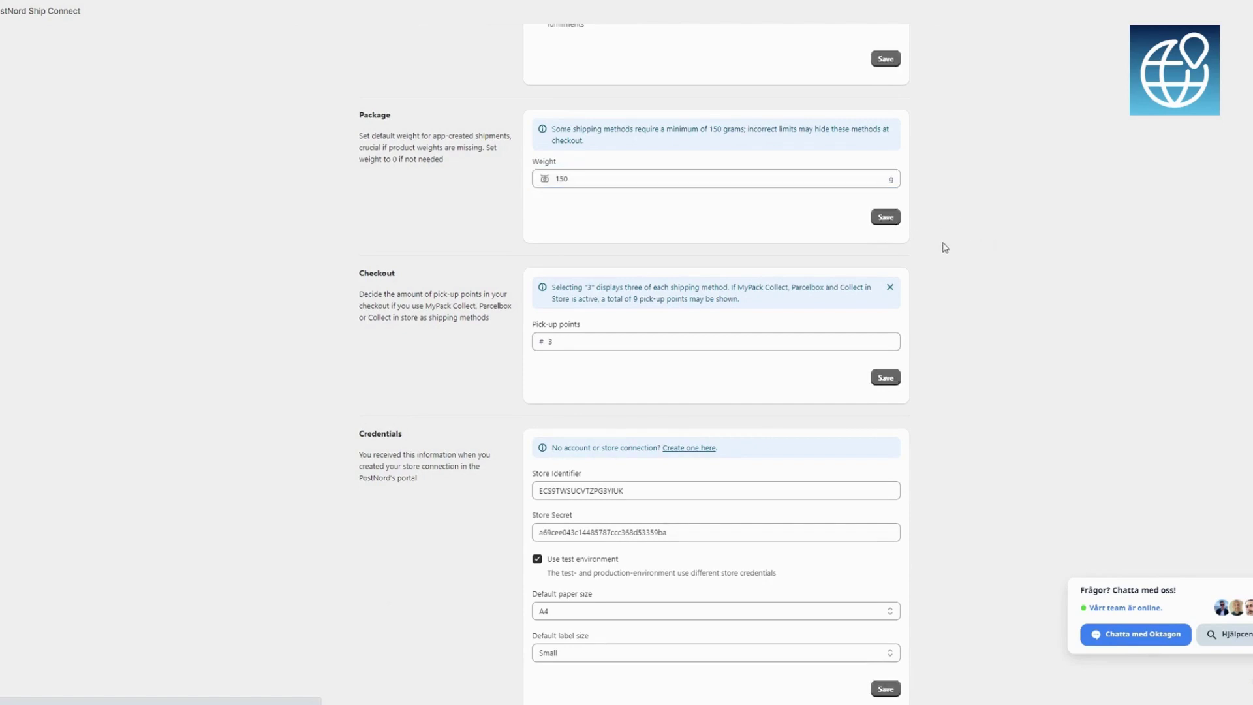
scroll(361, 253, "down", 2)
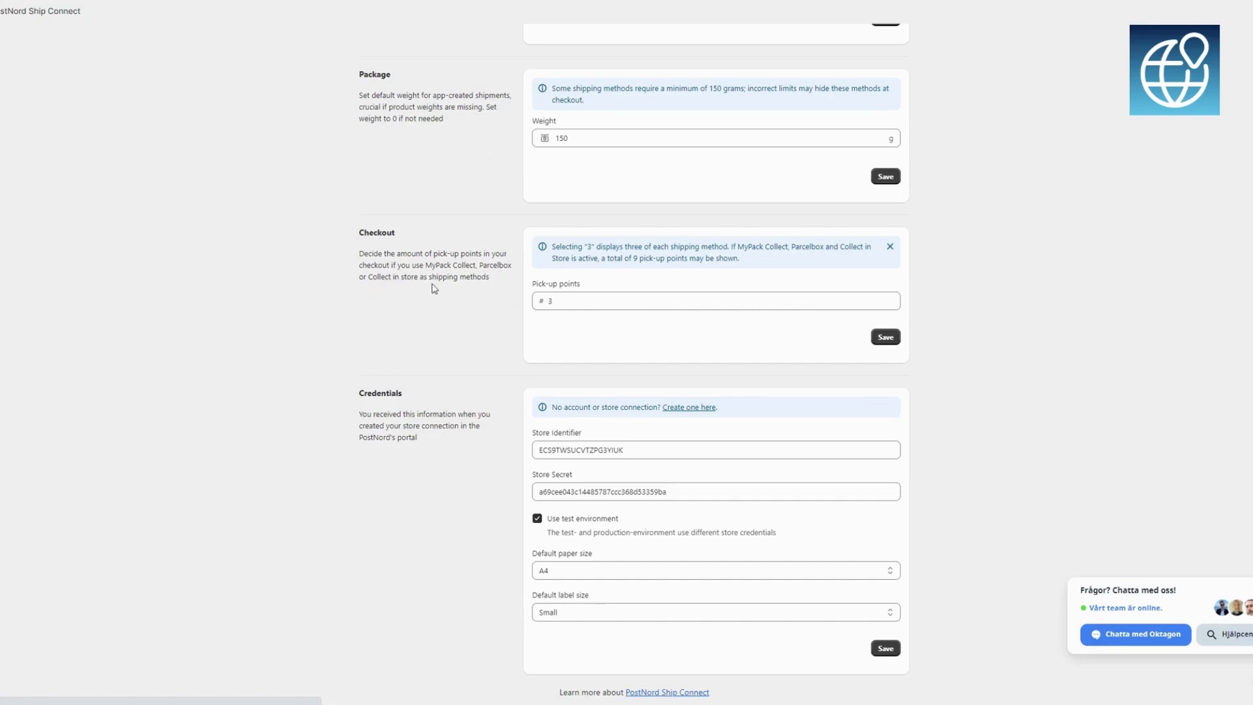
Save 3 pick-up points, then save test-environment credentials with A4 paper and Small labels.
left_click(586, 304)
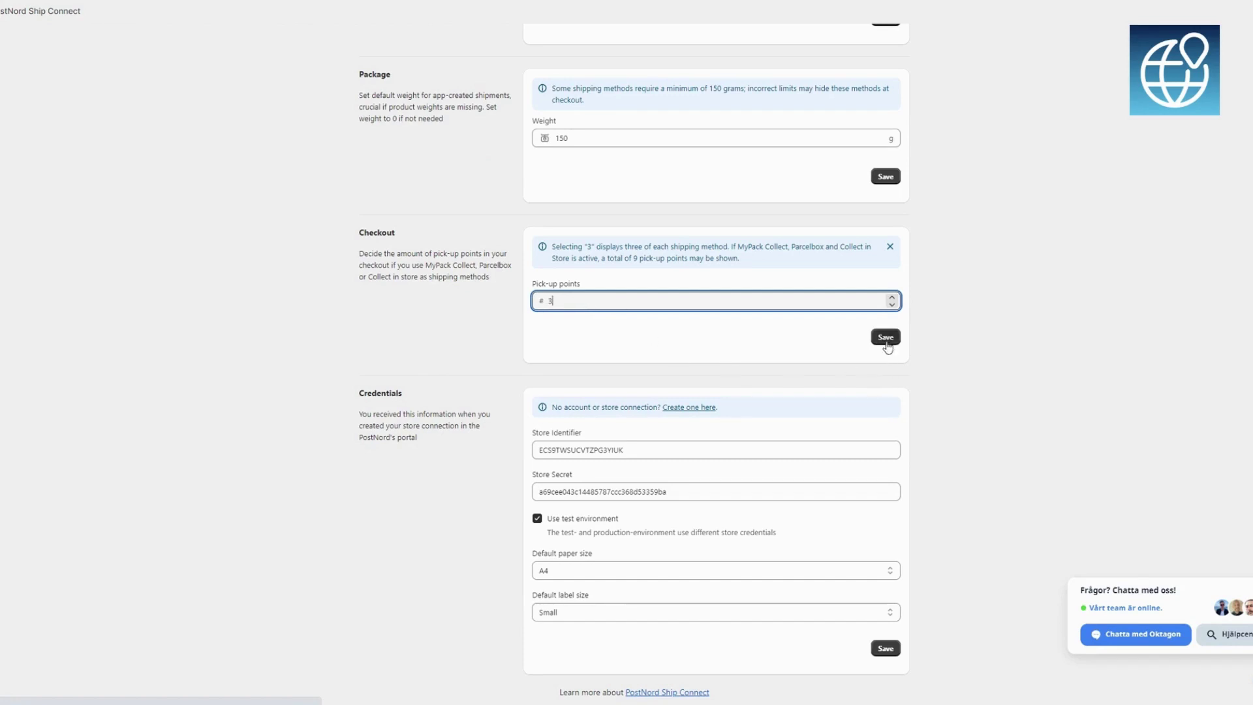
left_click(885, 338)
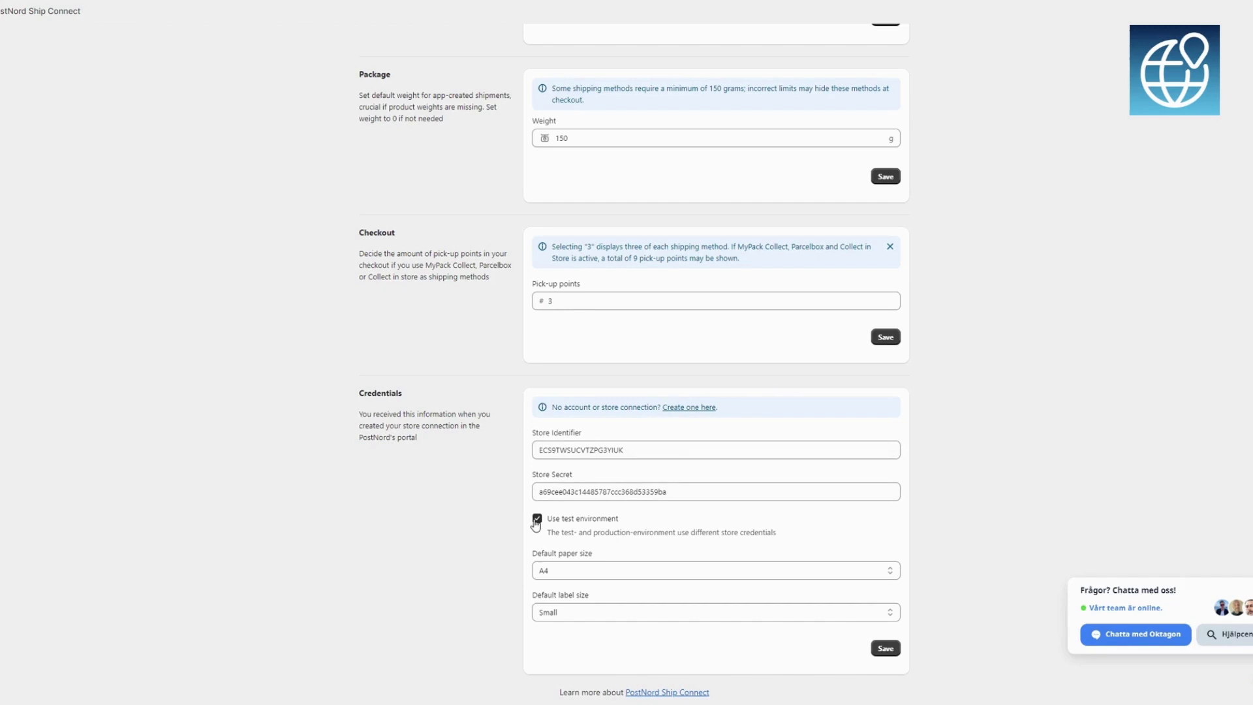
left_click(535, 520)
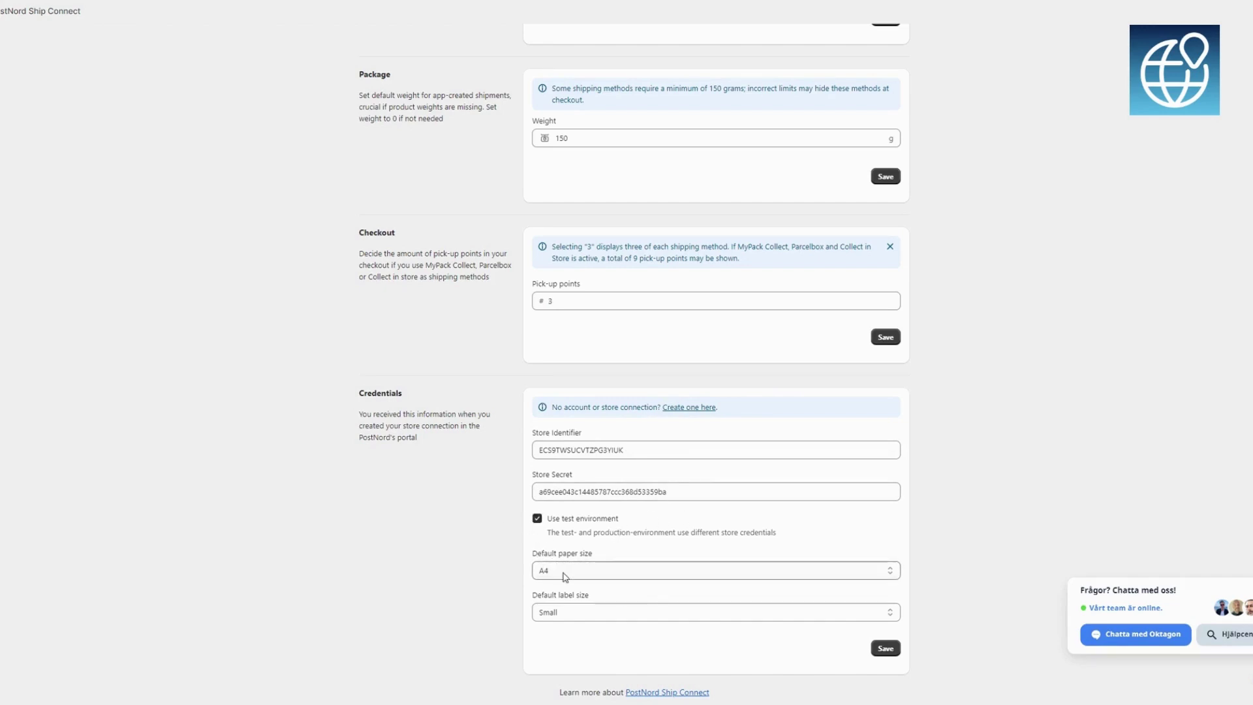
left_click(559, 569)
left_click(561, 585)
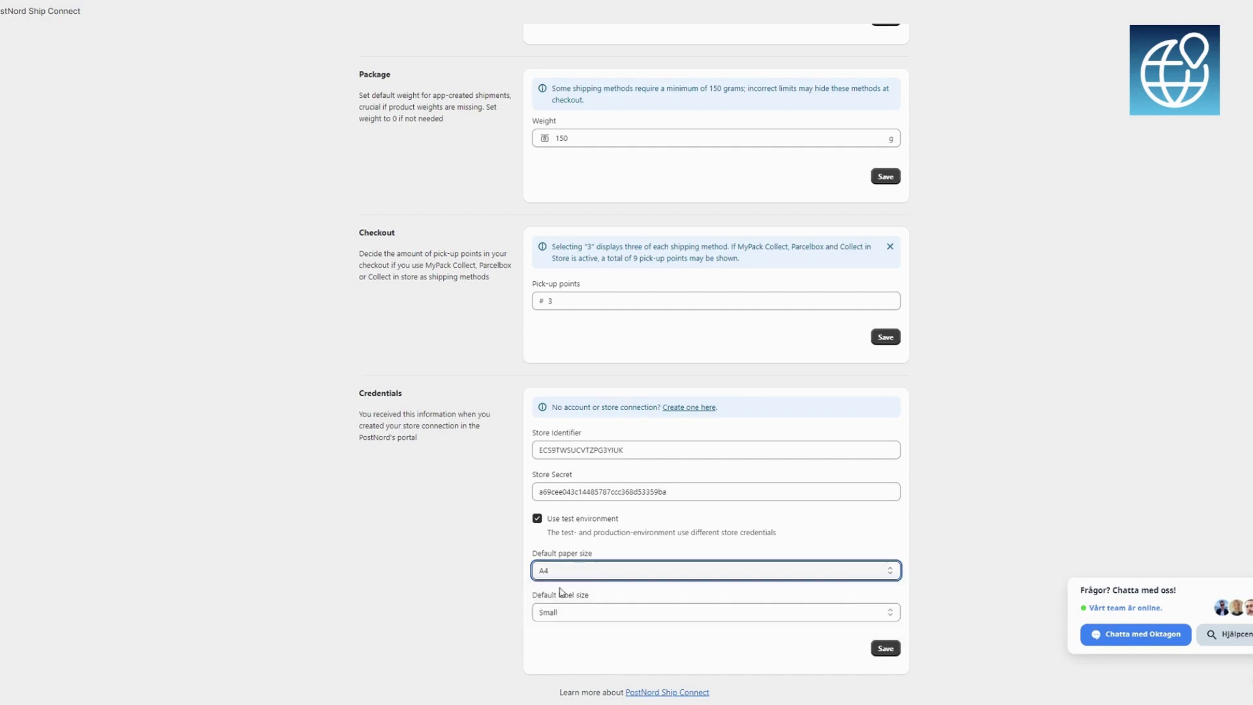
left_click(560, 611)
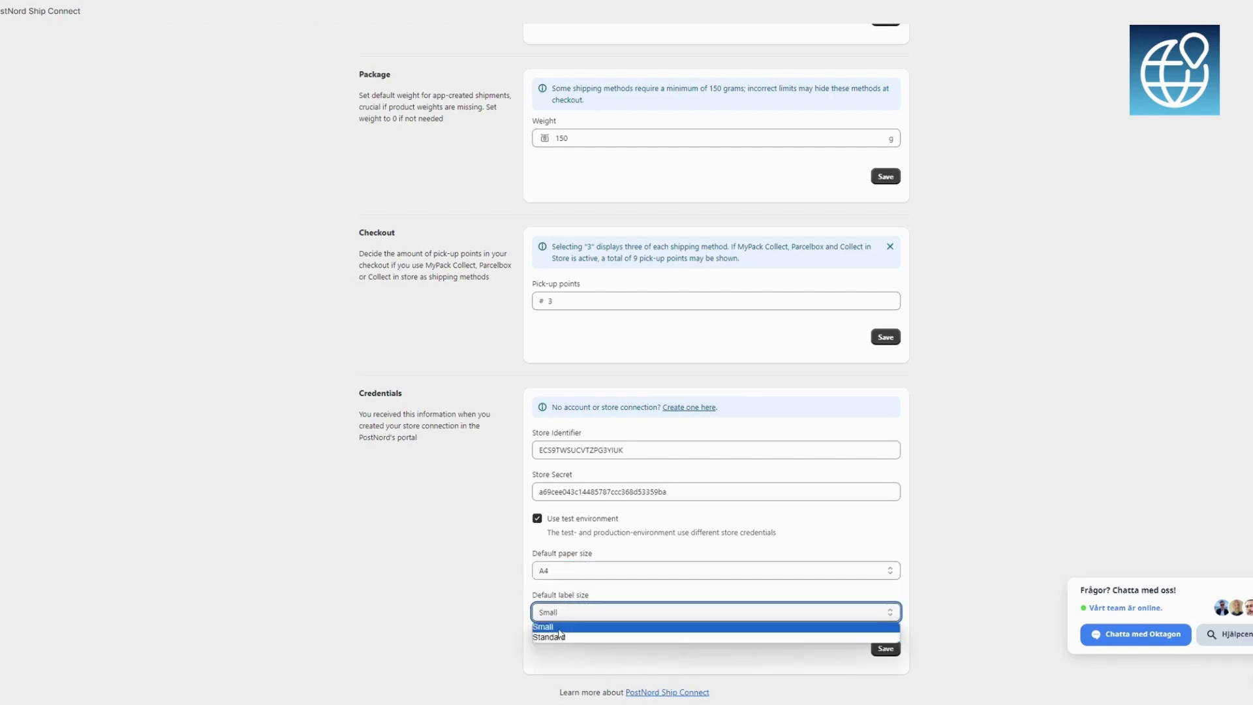
left_click(559, 628)
left_click(885, 648)
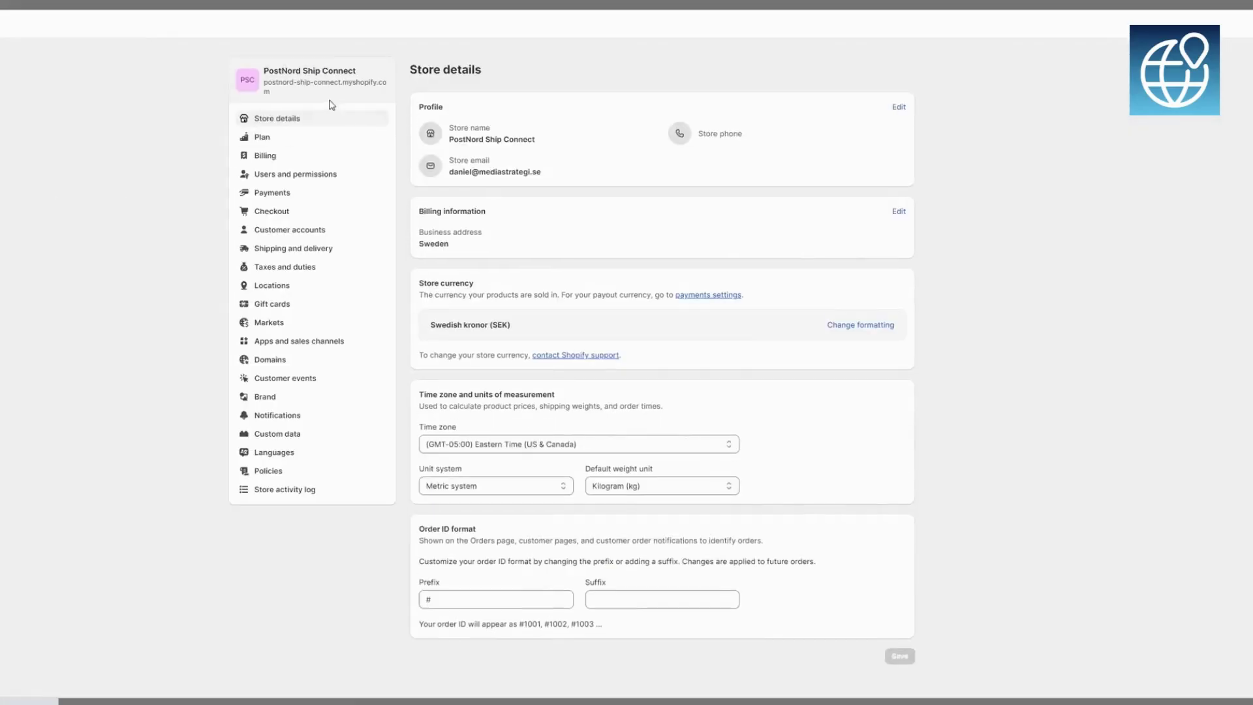
Review Checkout's Customer information options, including the required shipping address phone number.
left_click(276, 217)
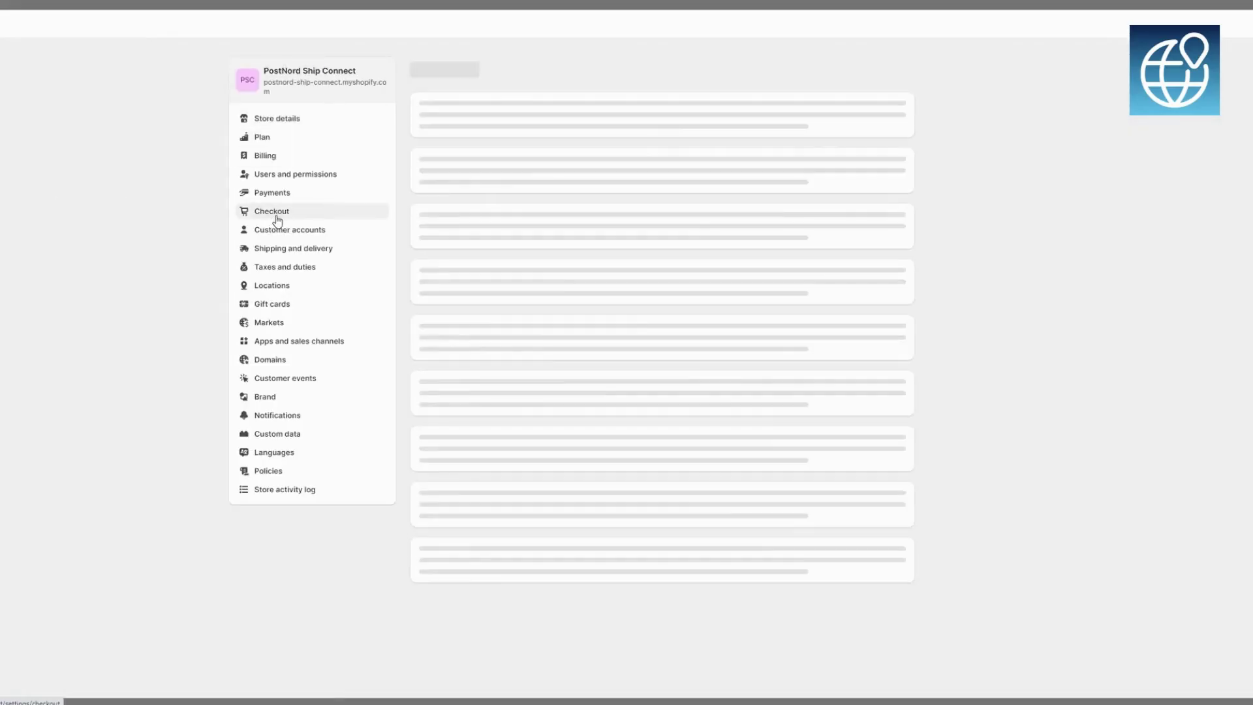
scroll(485, 391, "down", 4)
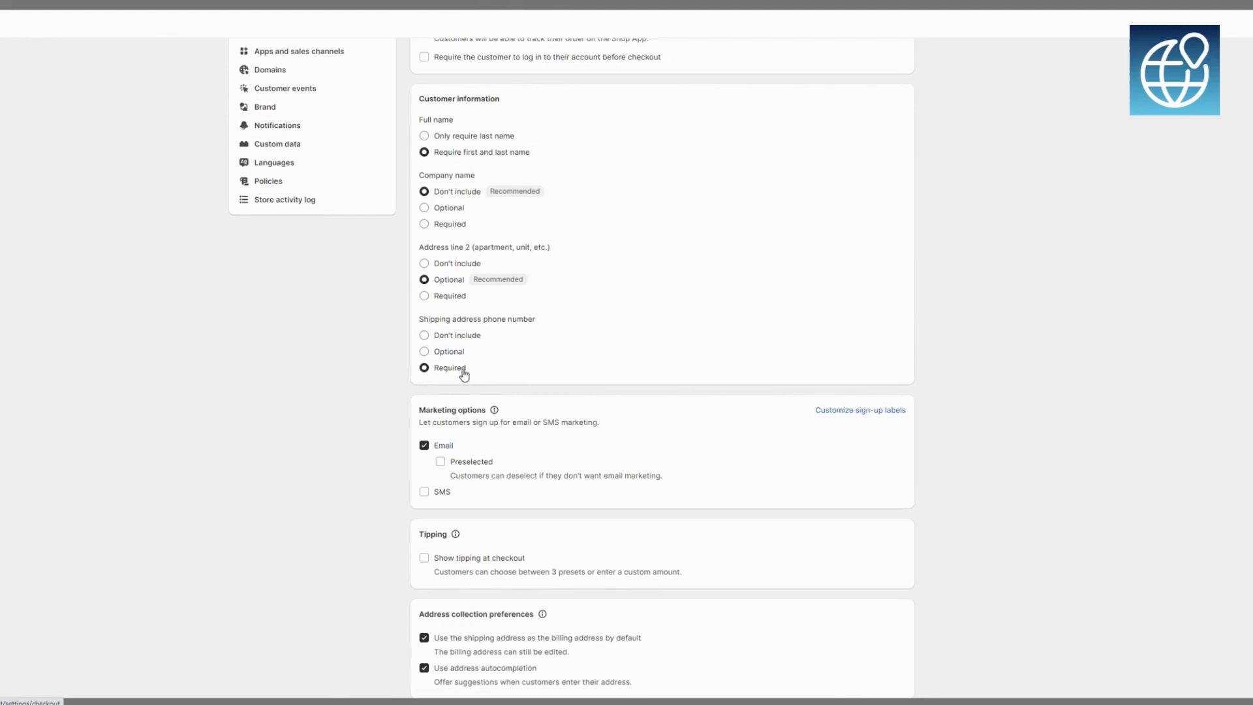
scroll(417, 375, "up", 4)
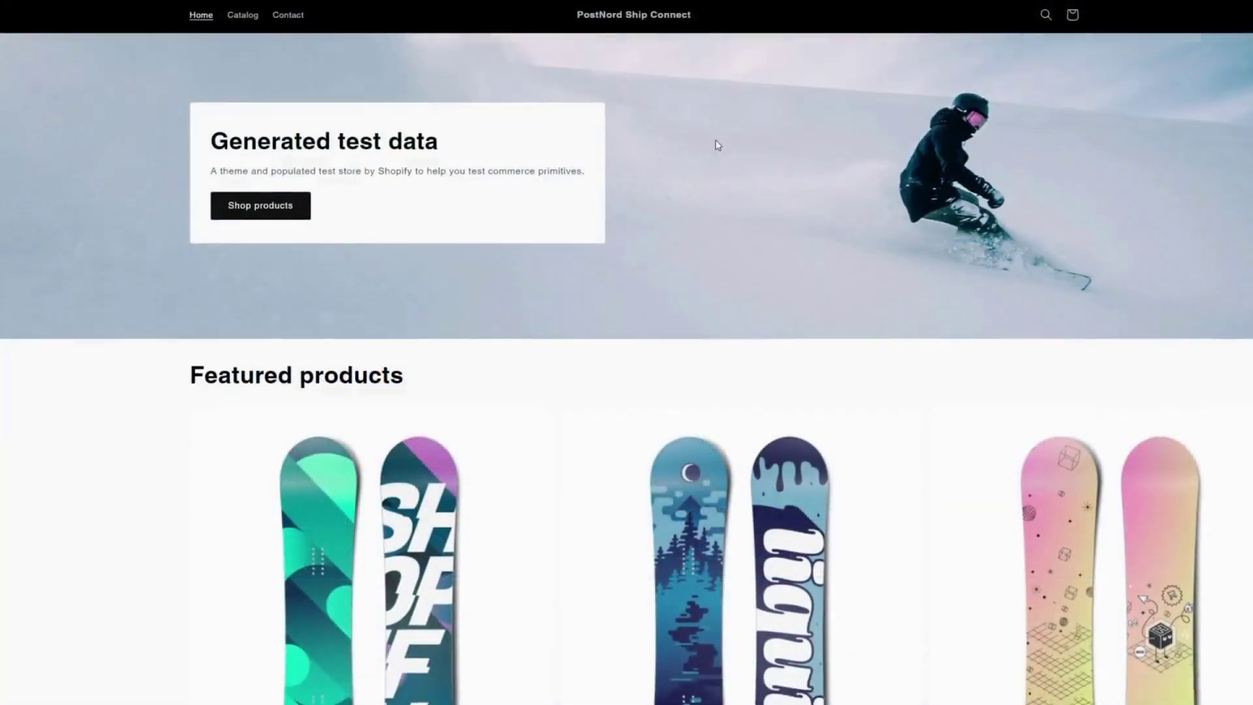
Add The Complete Snowboard to the cart from the storefront.
scroll(712, 181, "down", 15)
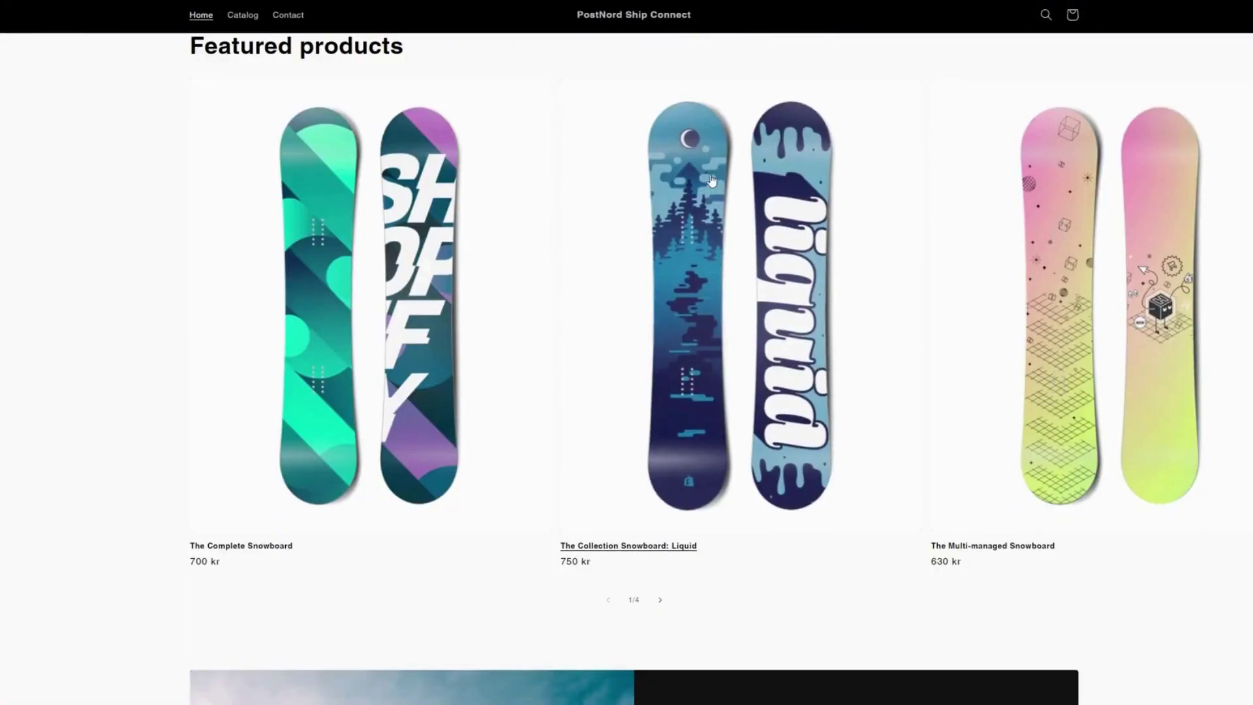
scroll(712, 180, "down", 6)
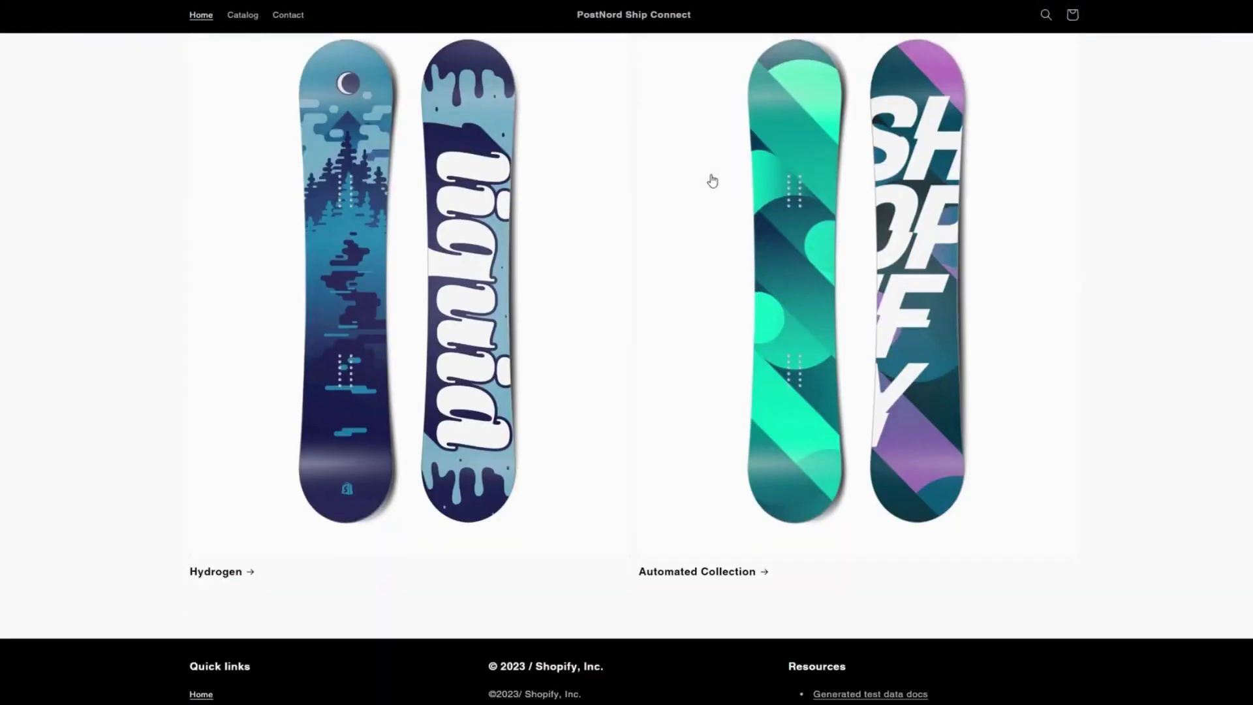
scroll(713, 180, "down", 2)
scroll(658, 300, "up", 15)
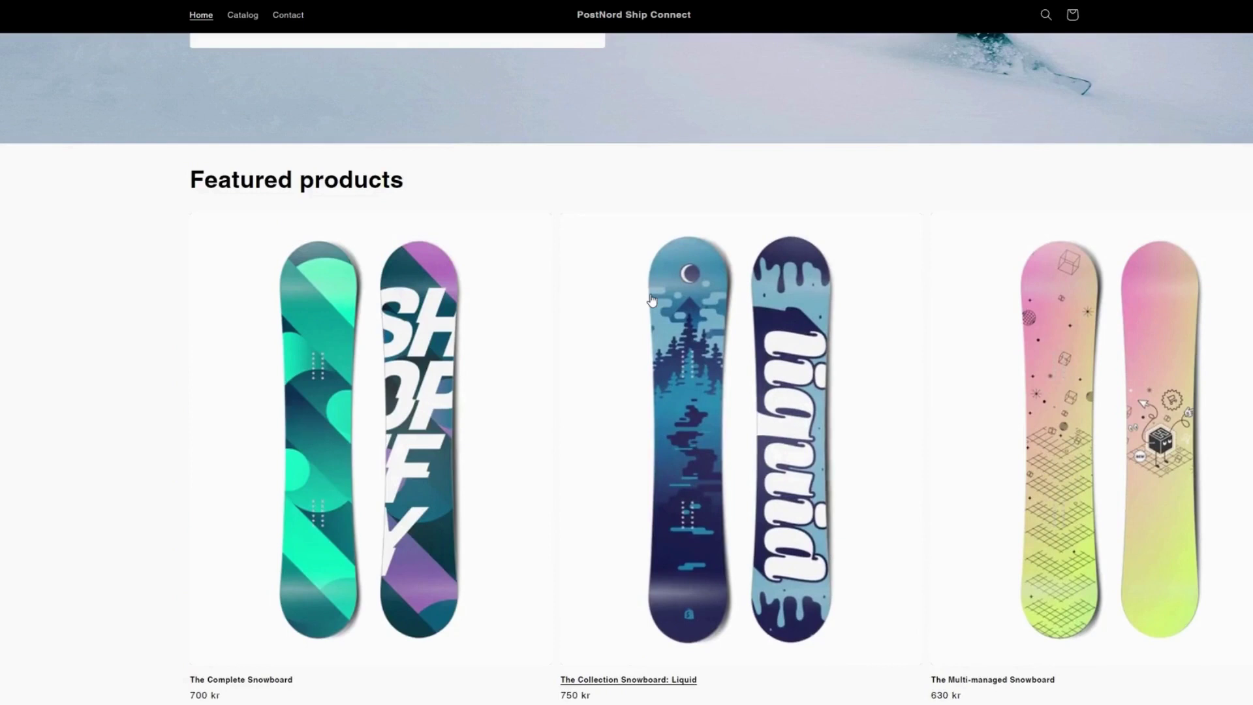
left_click(373, 363)
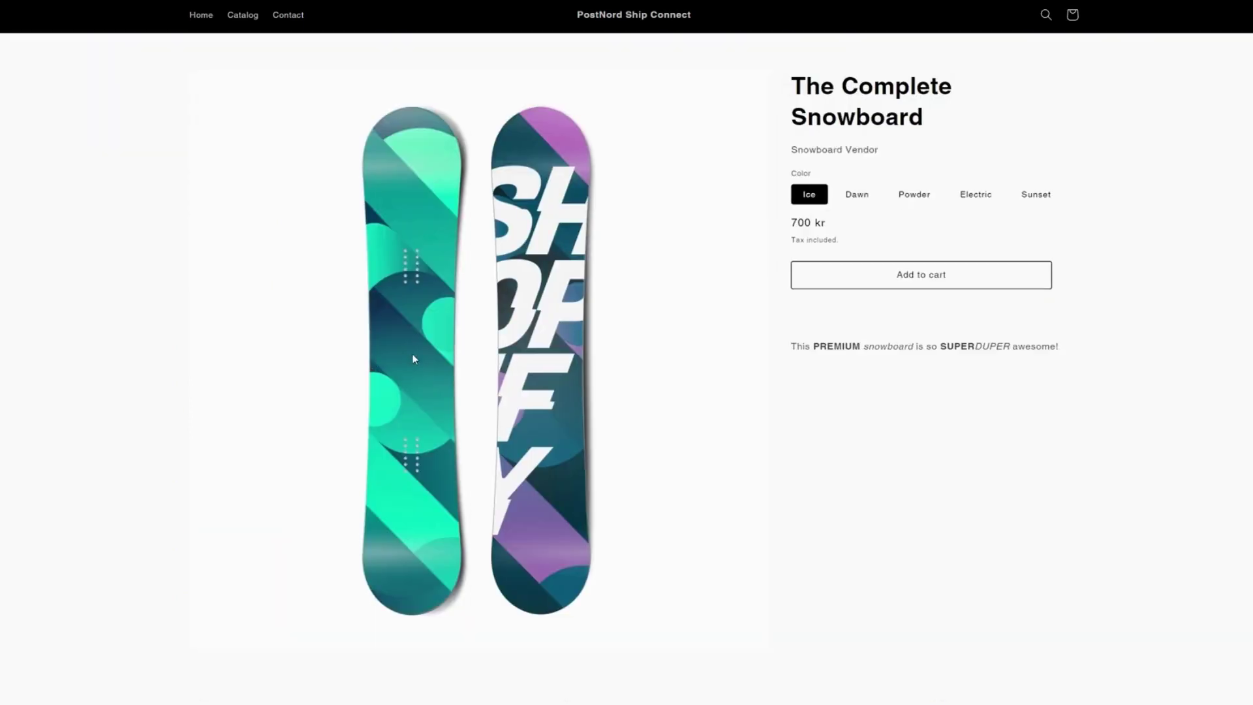
left_click(958, 281)
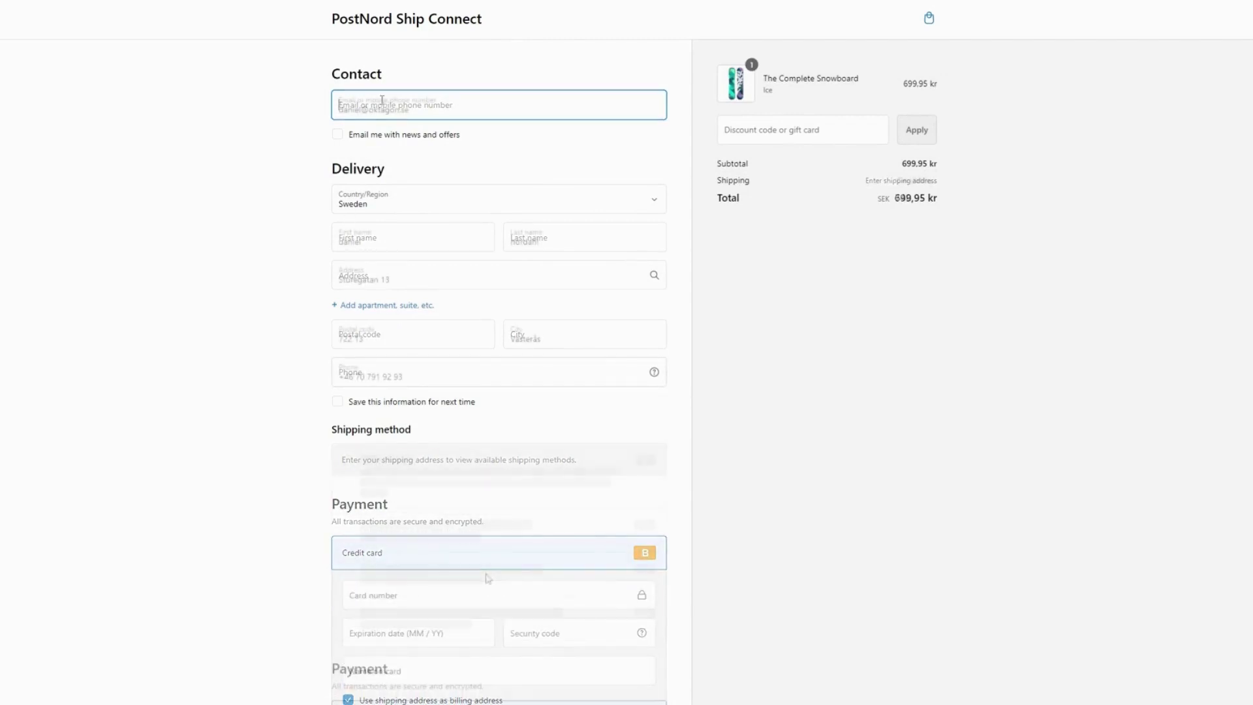
Enter the test card number and expiration date to pay for the order.
scroll(337, 553, "down", 4)
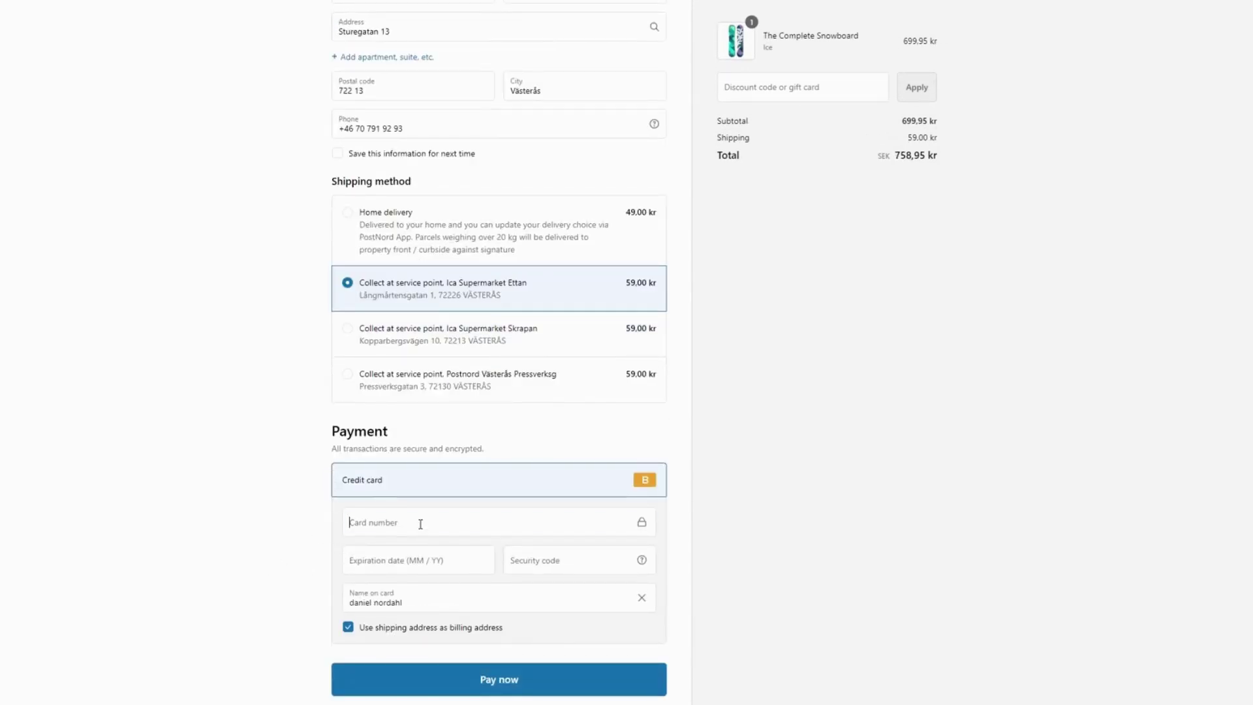
type("1")
left_click(410, 561)
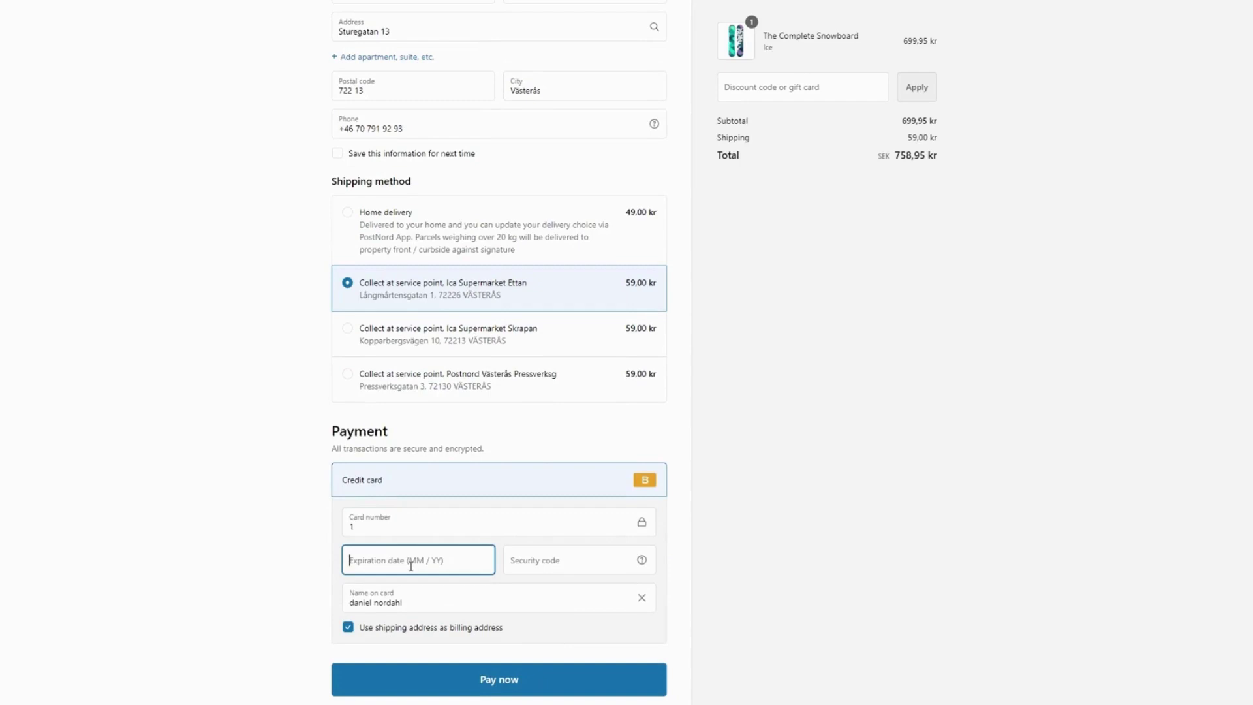
type("02")
type("25")
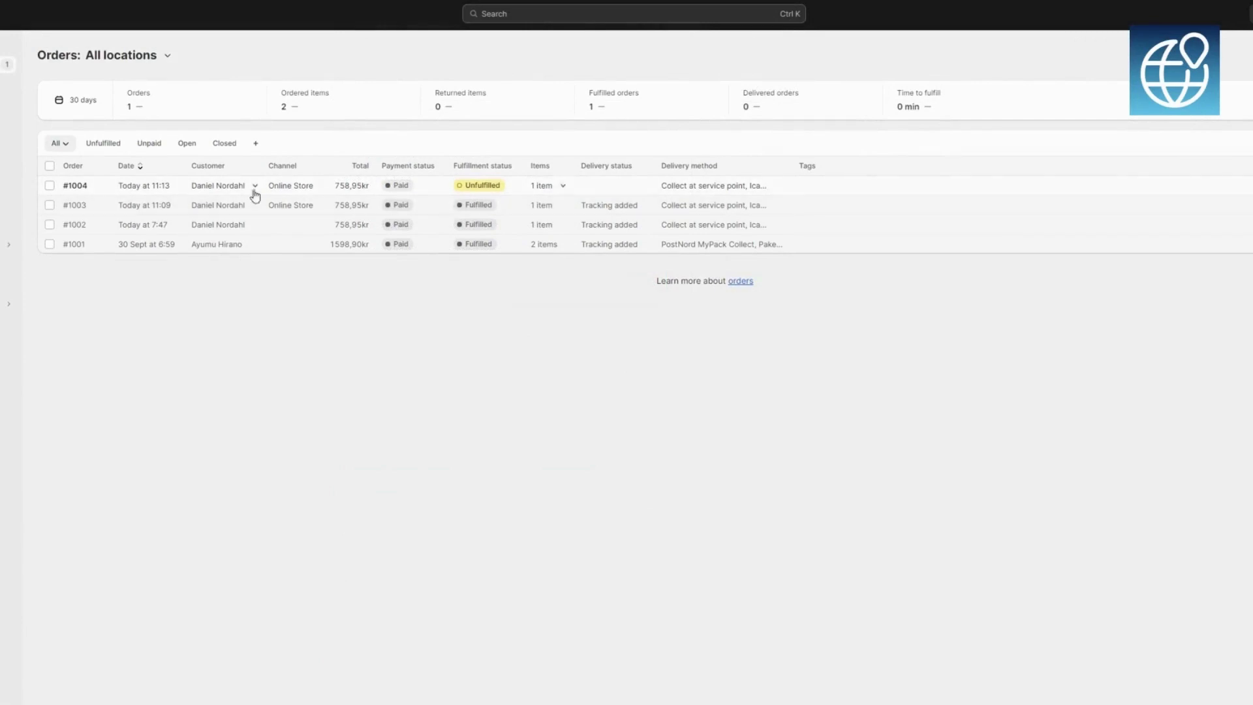
Mark order #1004 as fulfilled without sending a customer notification.
left_click(49, 185)
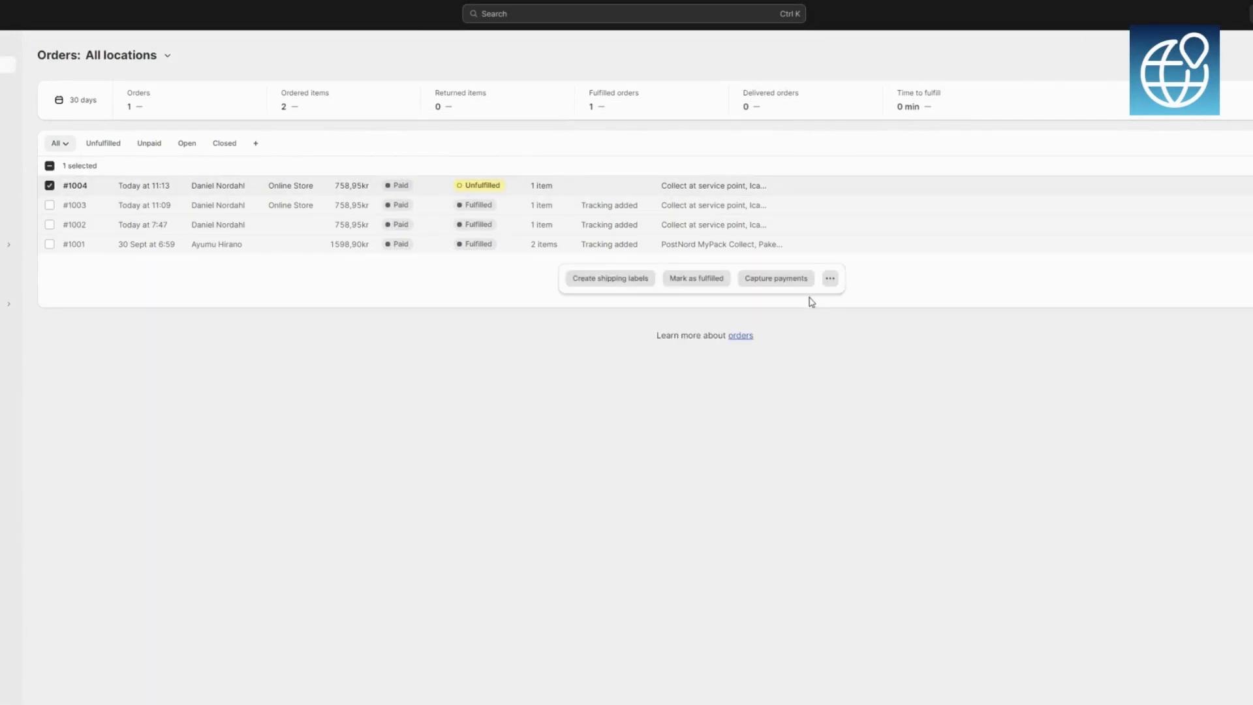
left_click(829, 278)
left_click(703, 283)
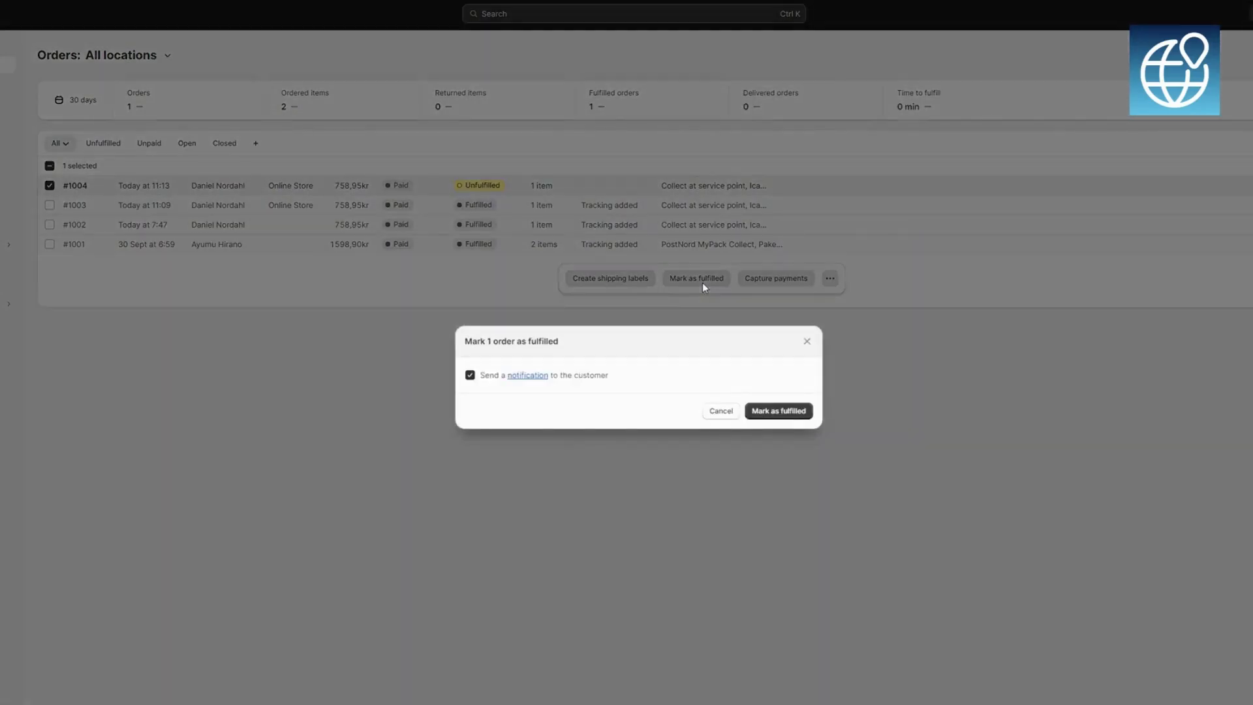
left_click(470, 376)
left_click(789, 410)
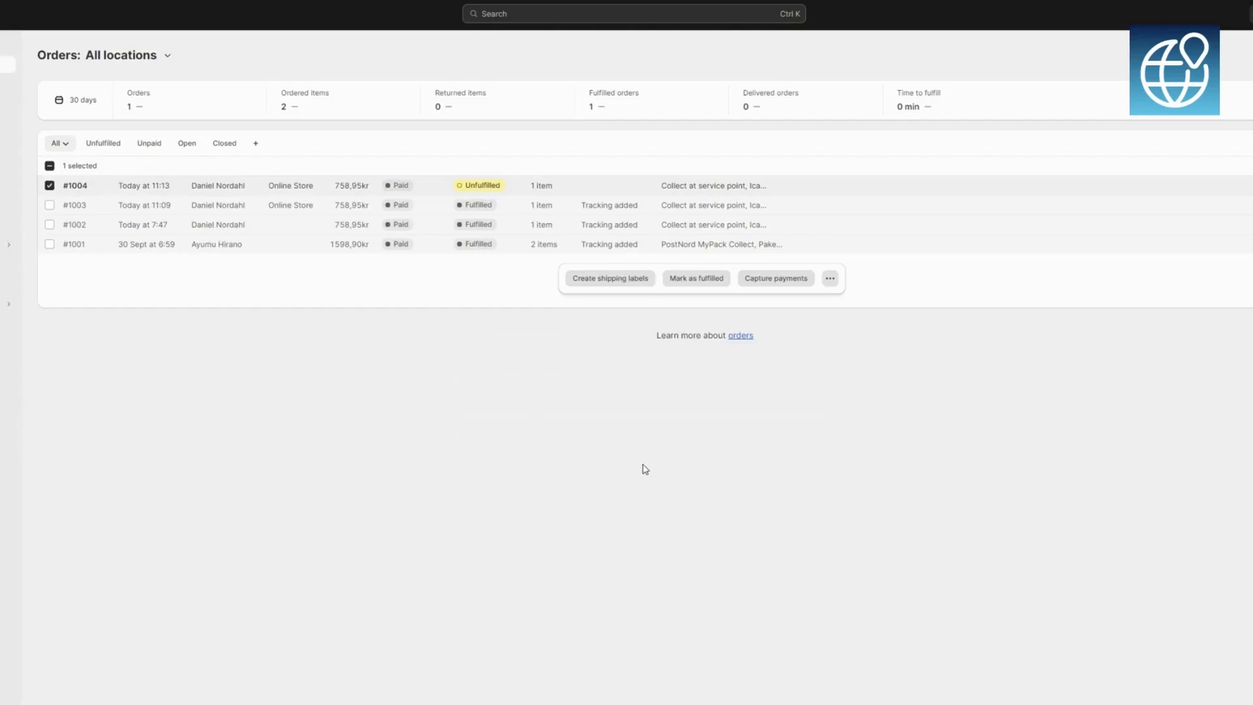
Create PostNord shipping labels for orders #1002, #1003 and #1004.
left_click(49, 206)
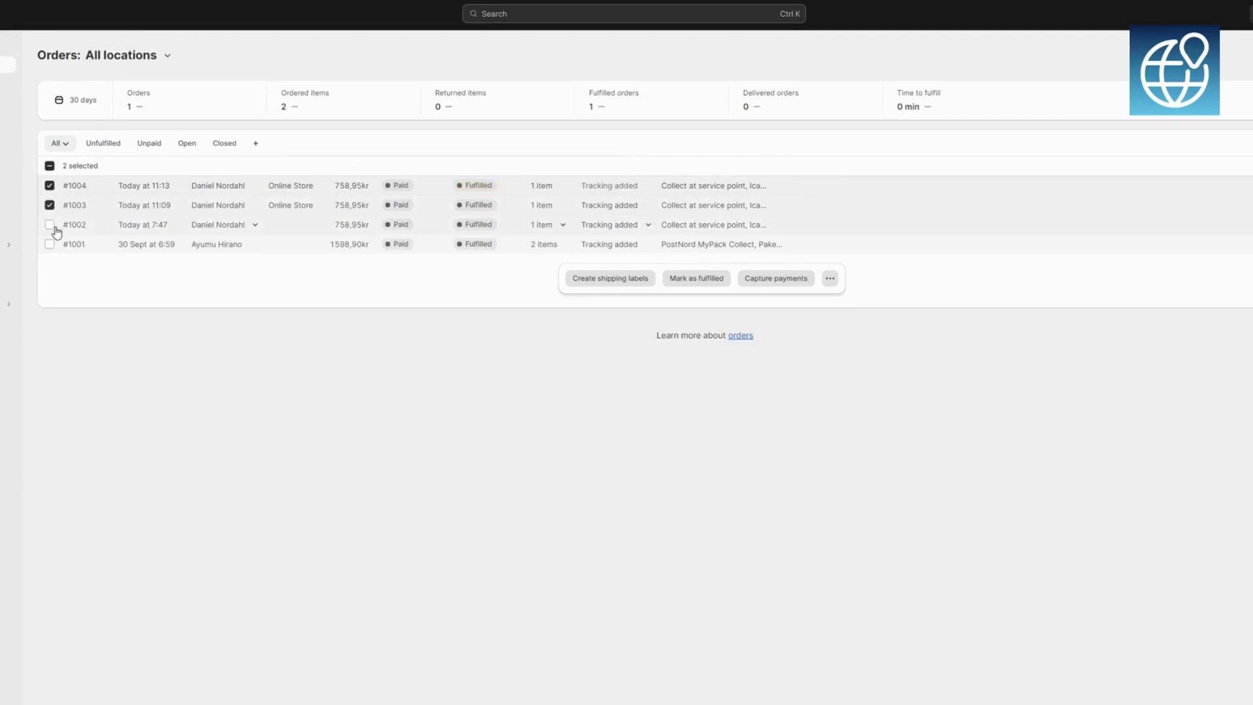
left_click(50, 224)
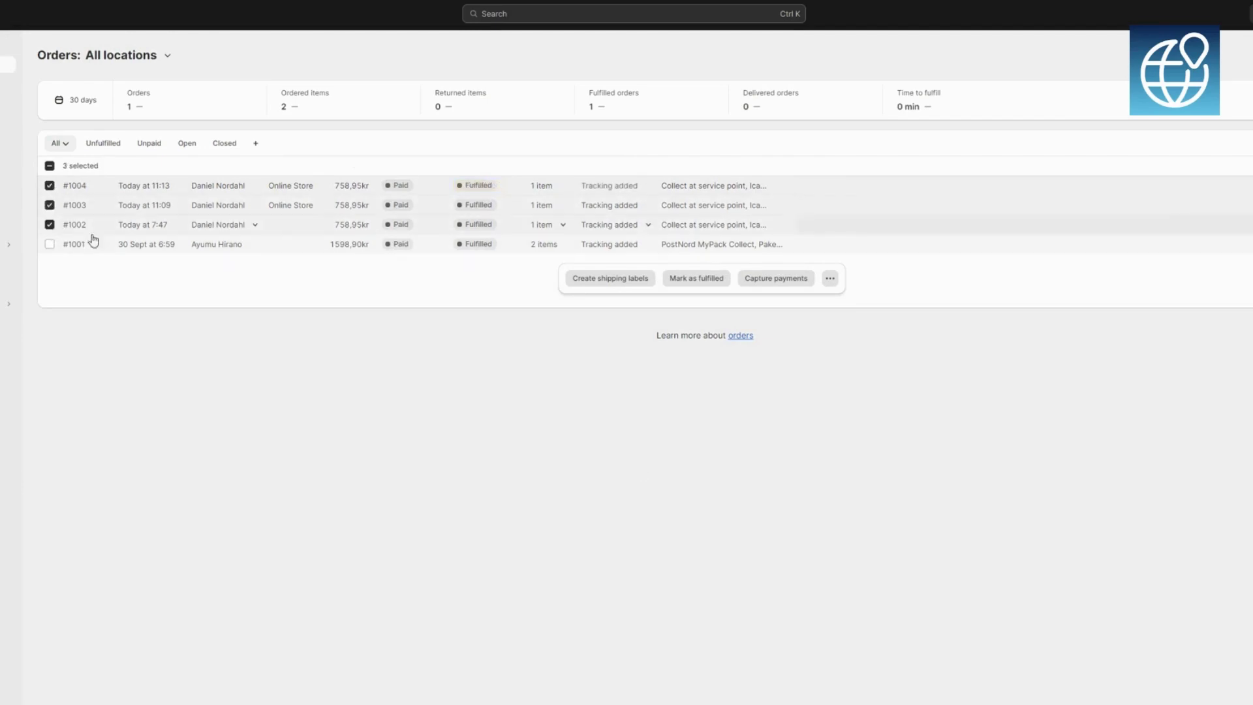
left_click(830, 279)
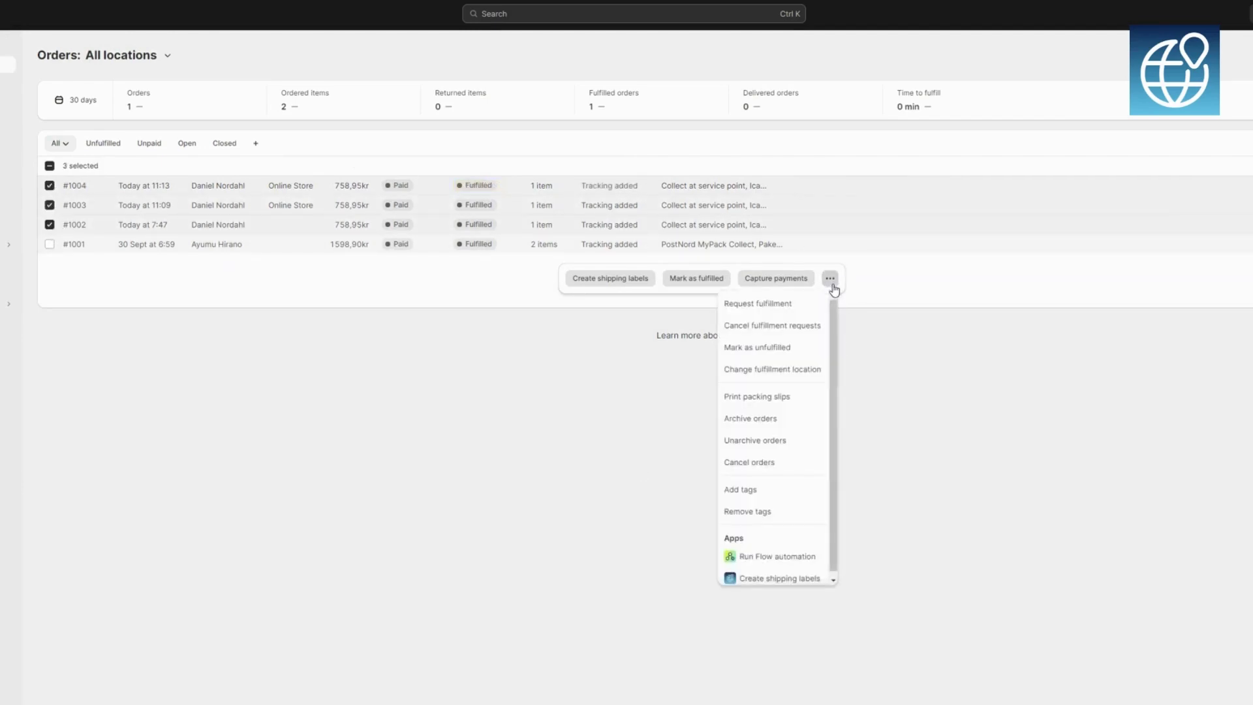
left_click(791, 578)
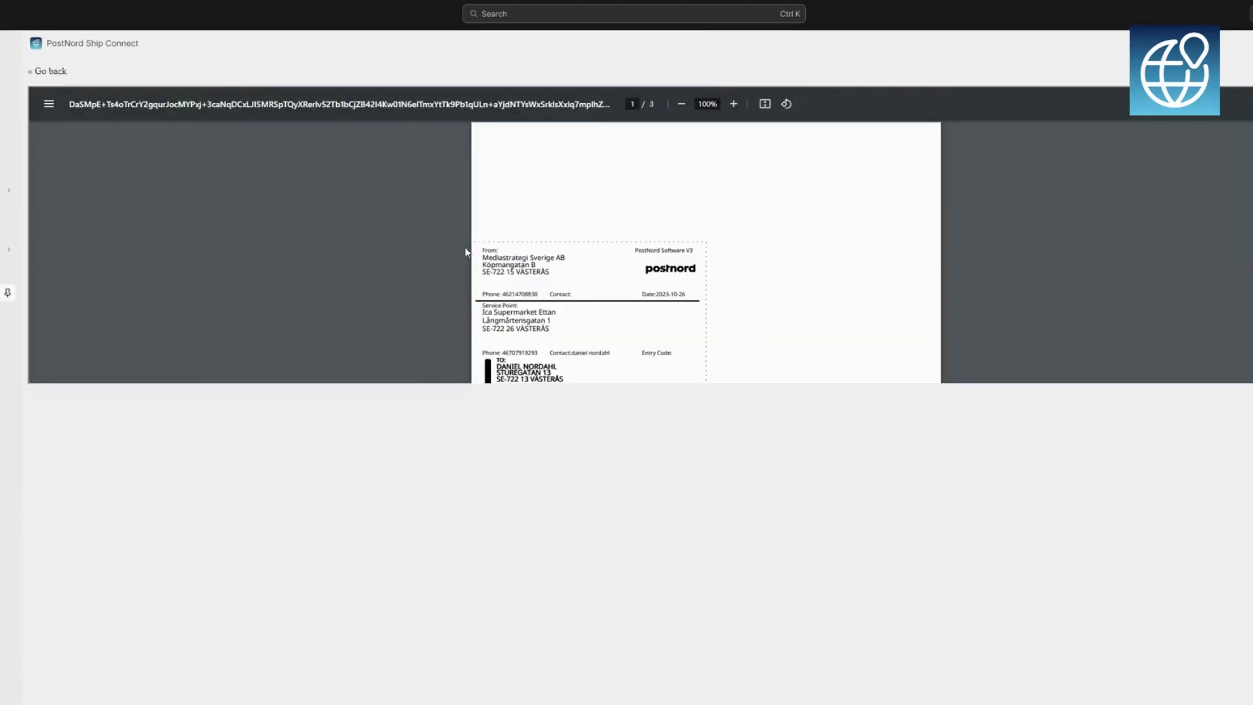
Scroll through the three-page label PDF to check #1004's MyPack Collect label.
scroll(586, 244, "down", 3)
scroll(727, 285, "down", 10)
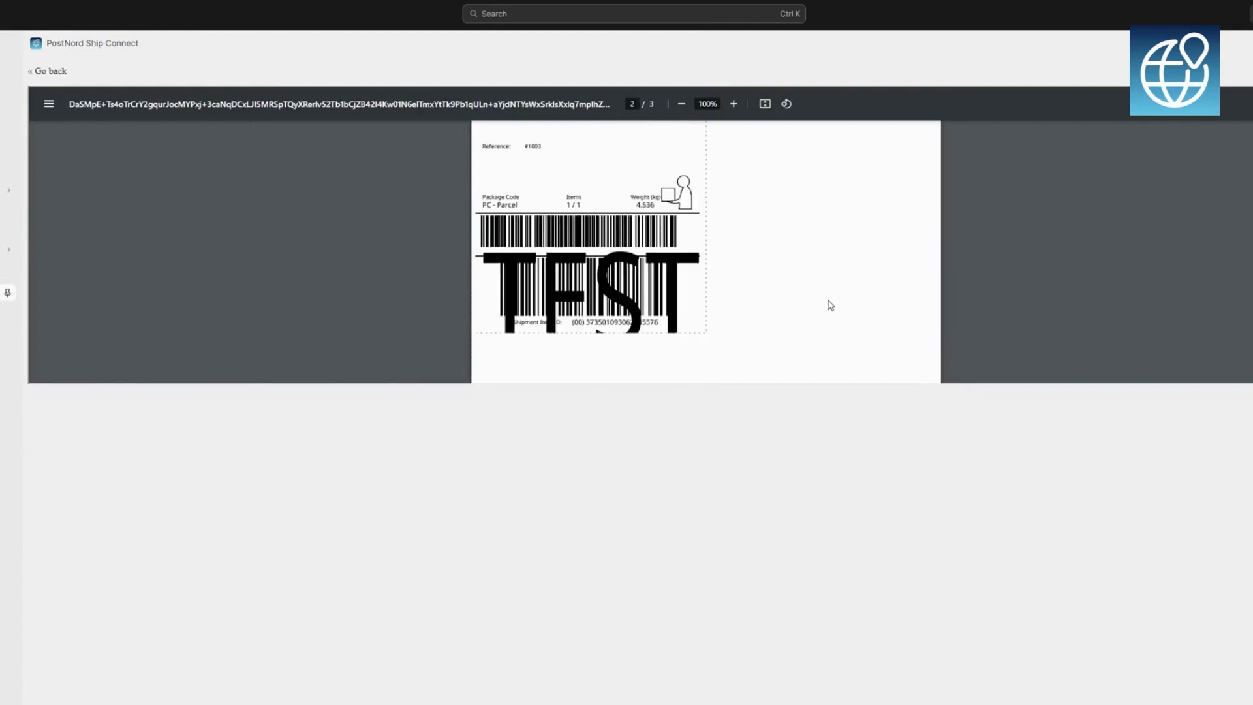
scroll(721, 316, "up", 10)
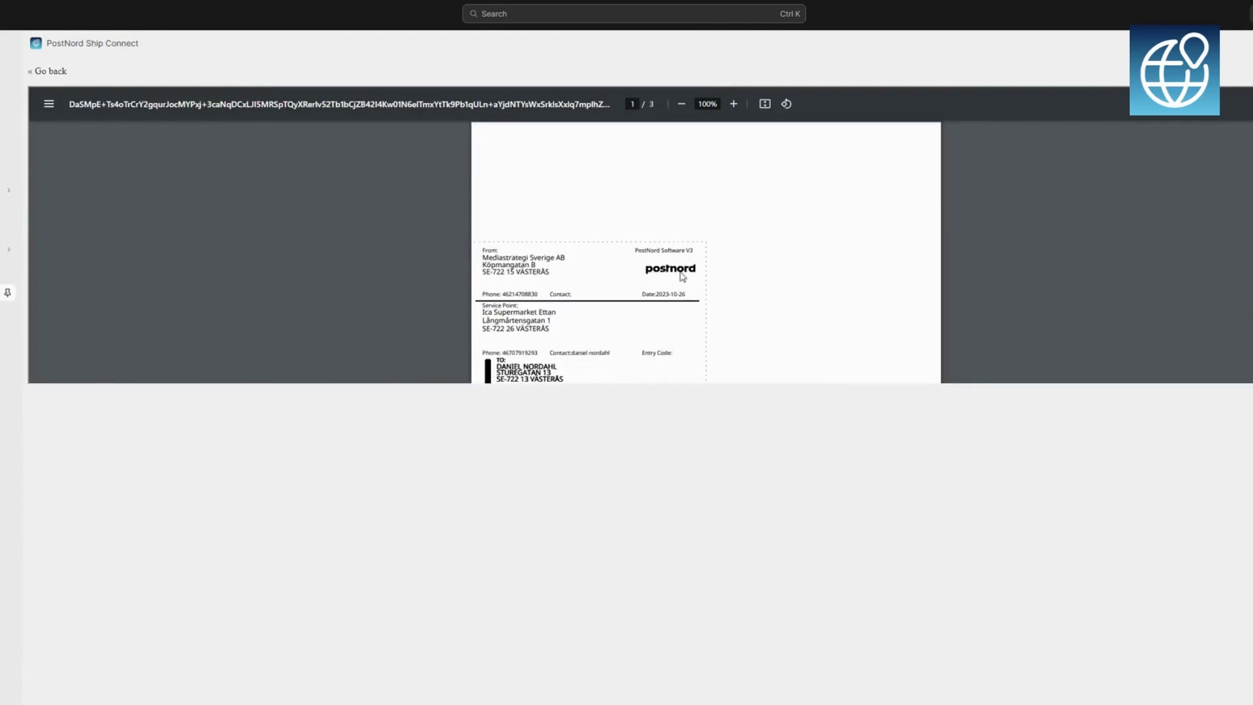
scroll(542, 242, "down", 2)
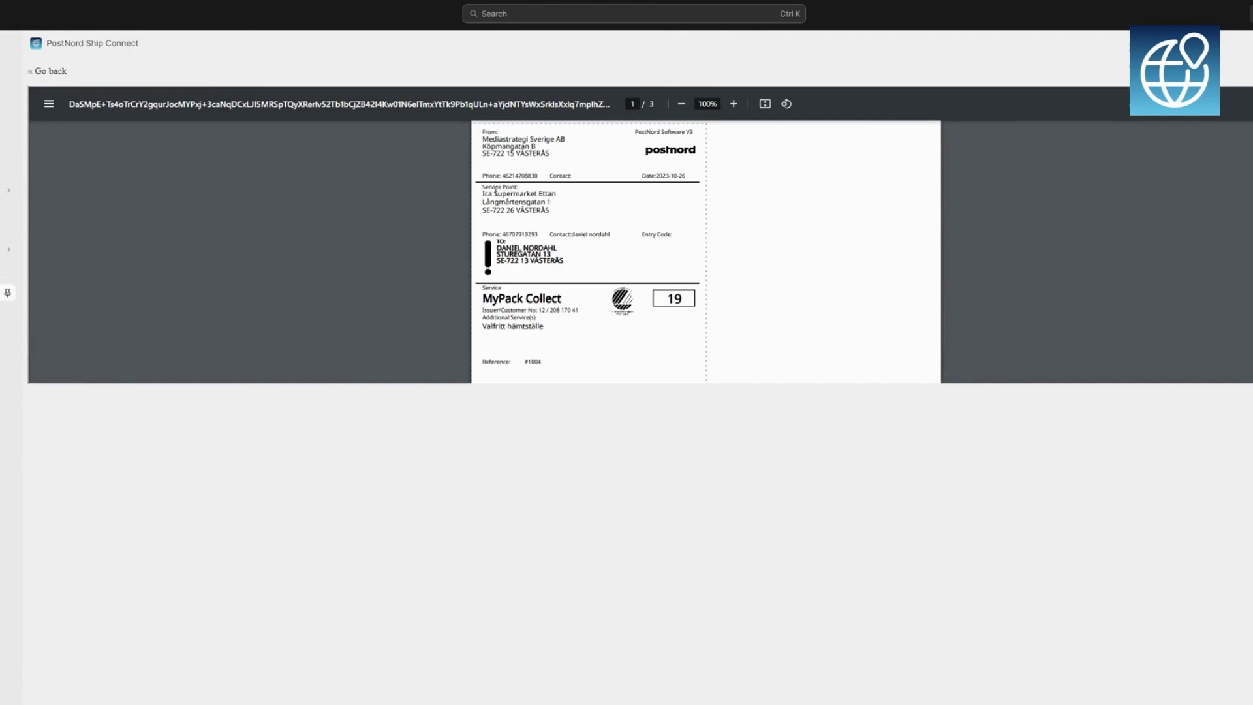
scroll(596, 253, "down", 3)
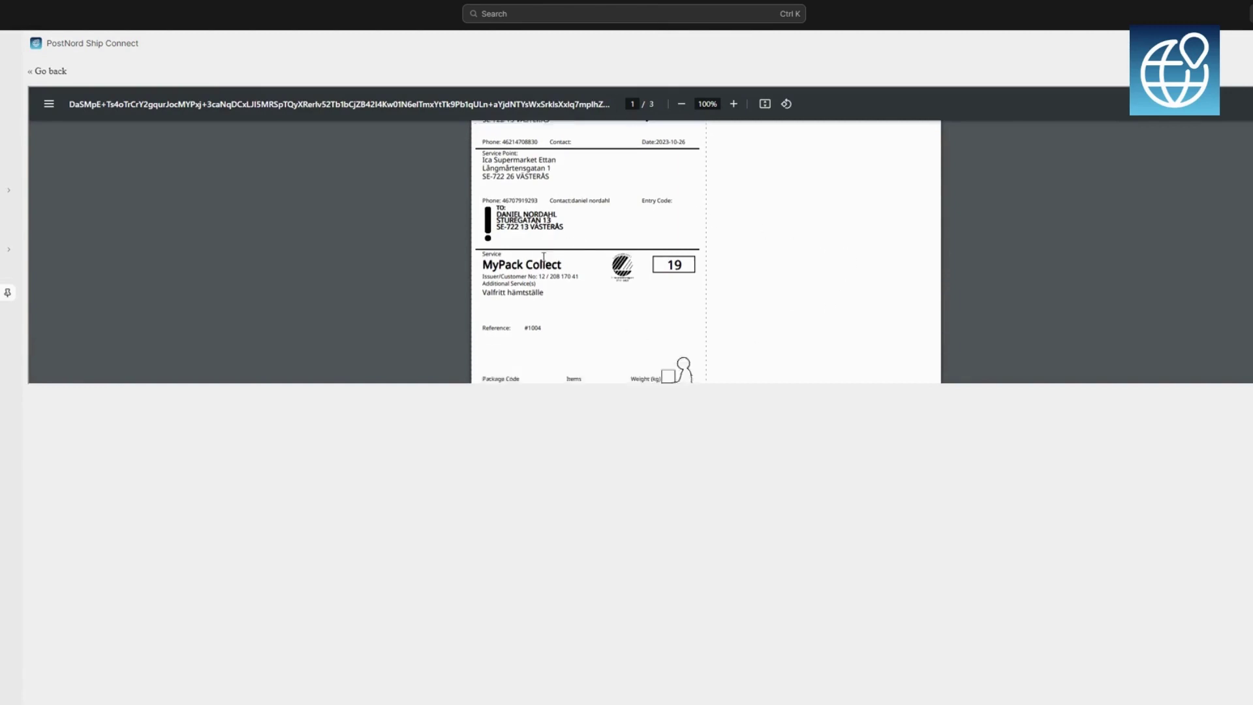
scroll(522, 248, "up", 3)
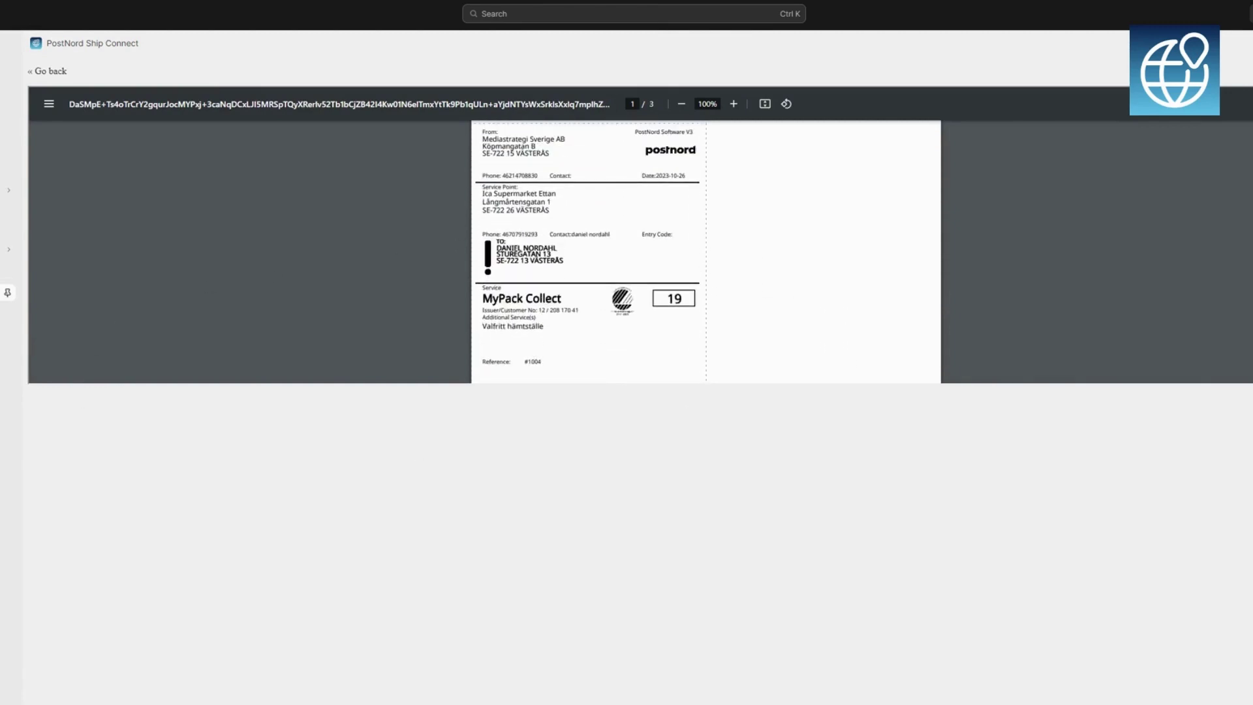
Return to the orders list and inspect order #1004's More actions menu.
left_click(47, 70)
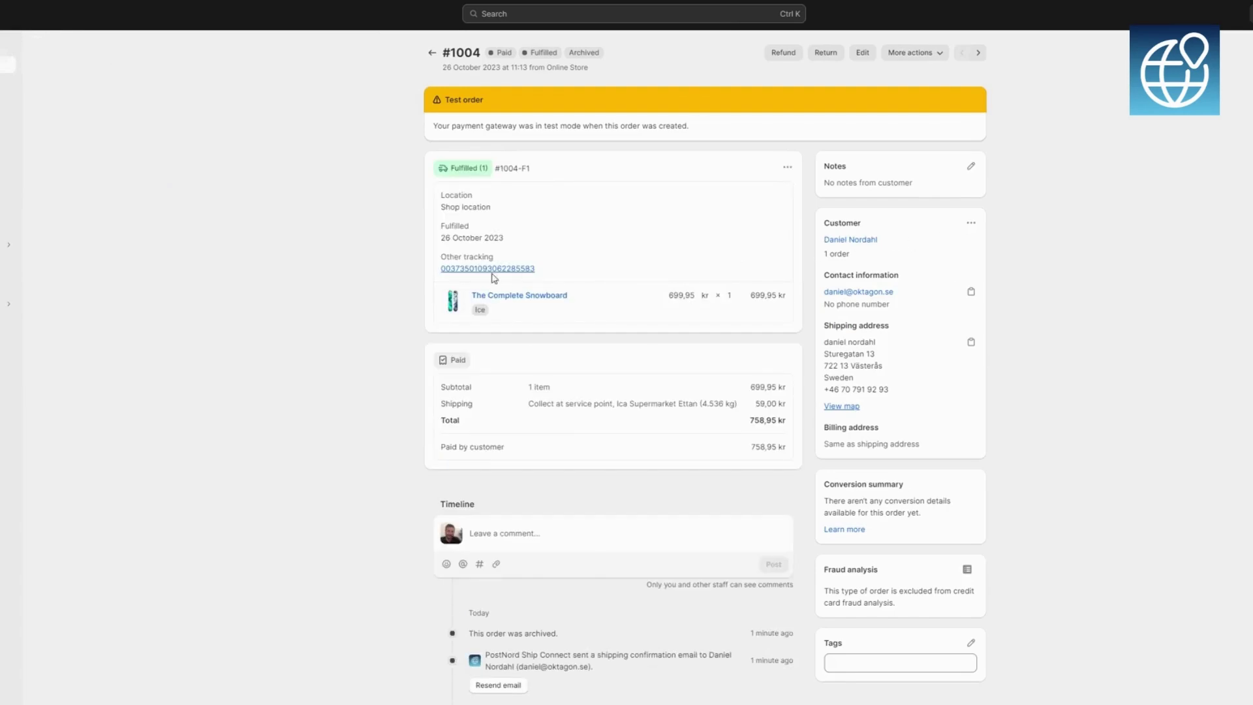
left_click(937, 57)
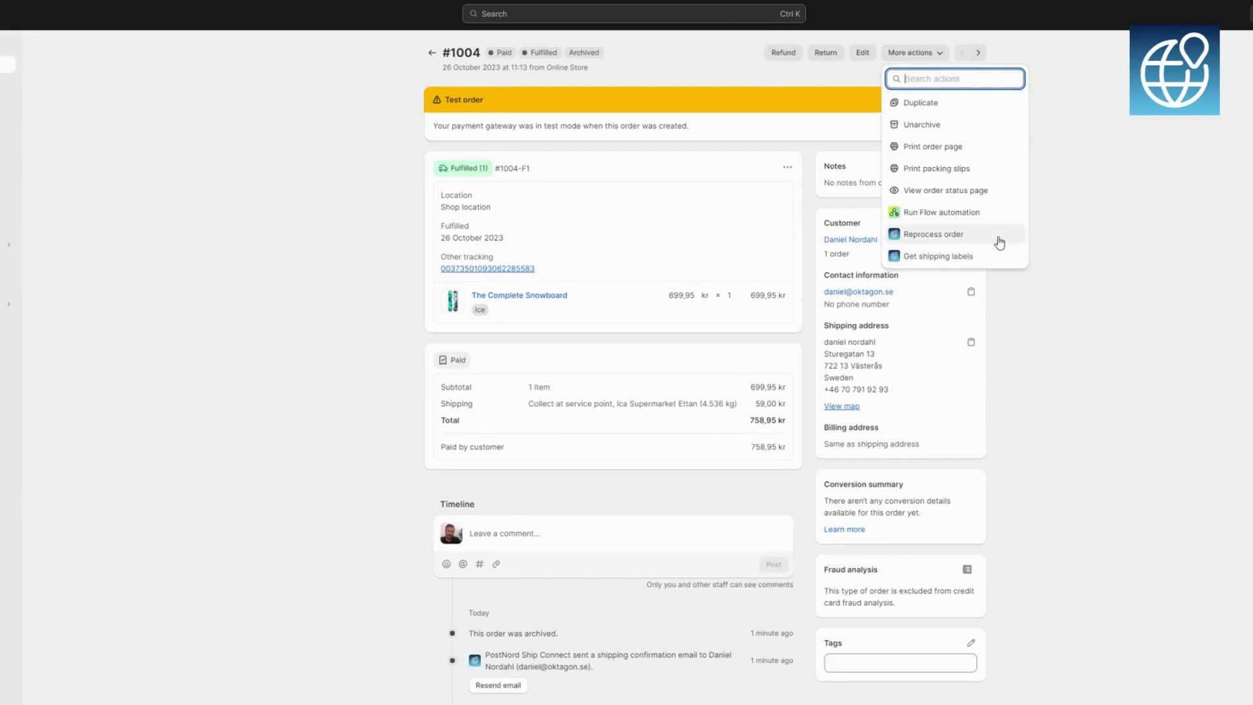
left_click(174, 287)
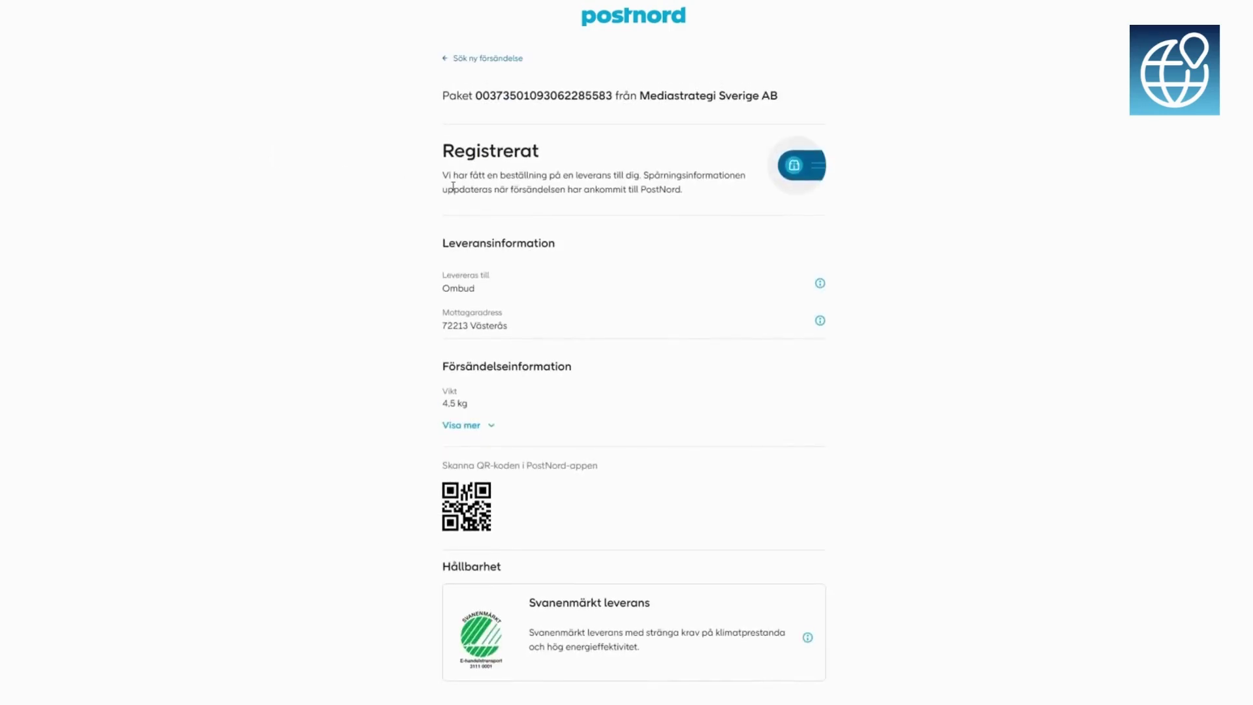
Scroll the PostNord tracking page to check the test parcel's status reads Registrerat.
scroll(452, 192, "down", 1)
scroll(452, 191, "down", 4)
scroll(454, 346, "up", 5)
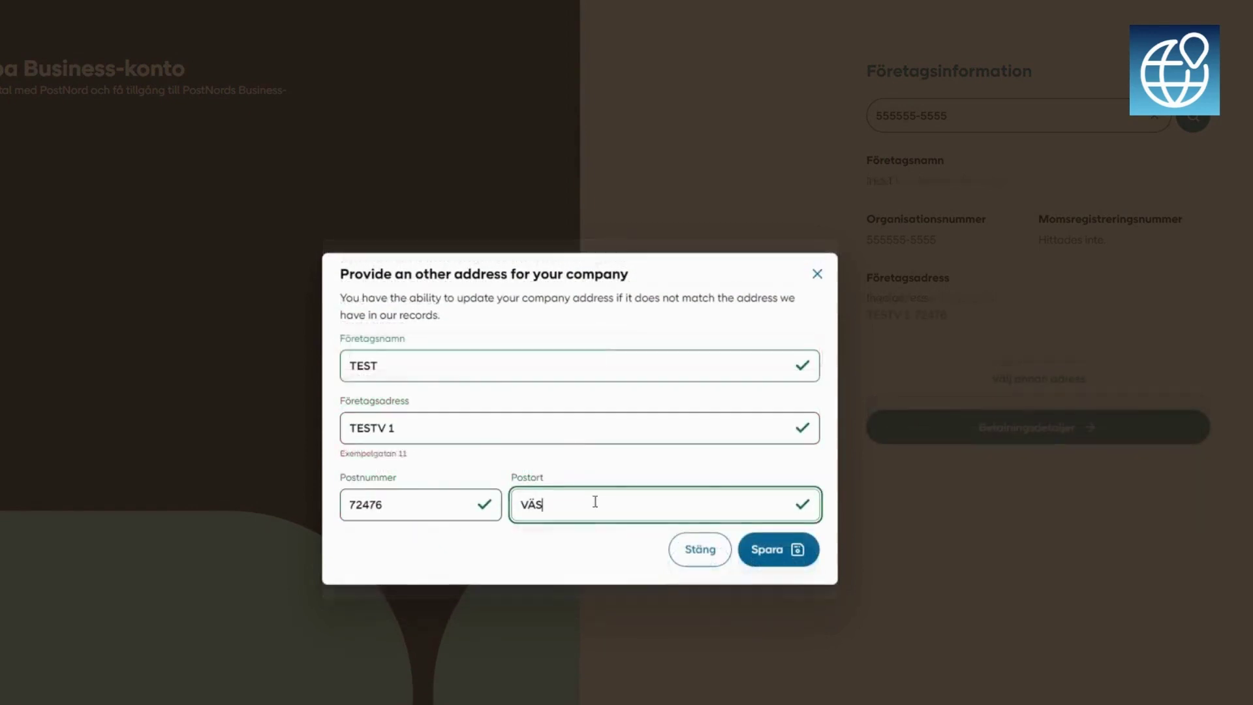
Complete the city as VÄSTERÅS and save the TEST, TESTV 1, 72476 company address.
type("TERÅS")
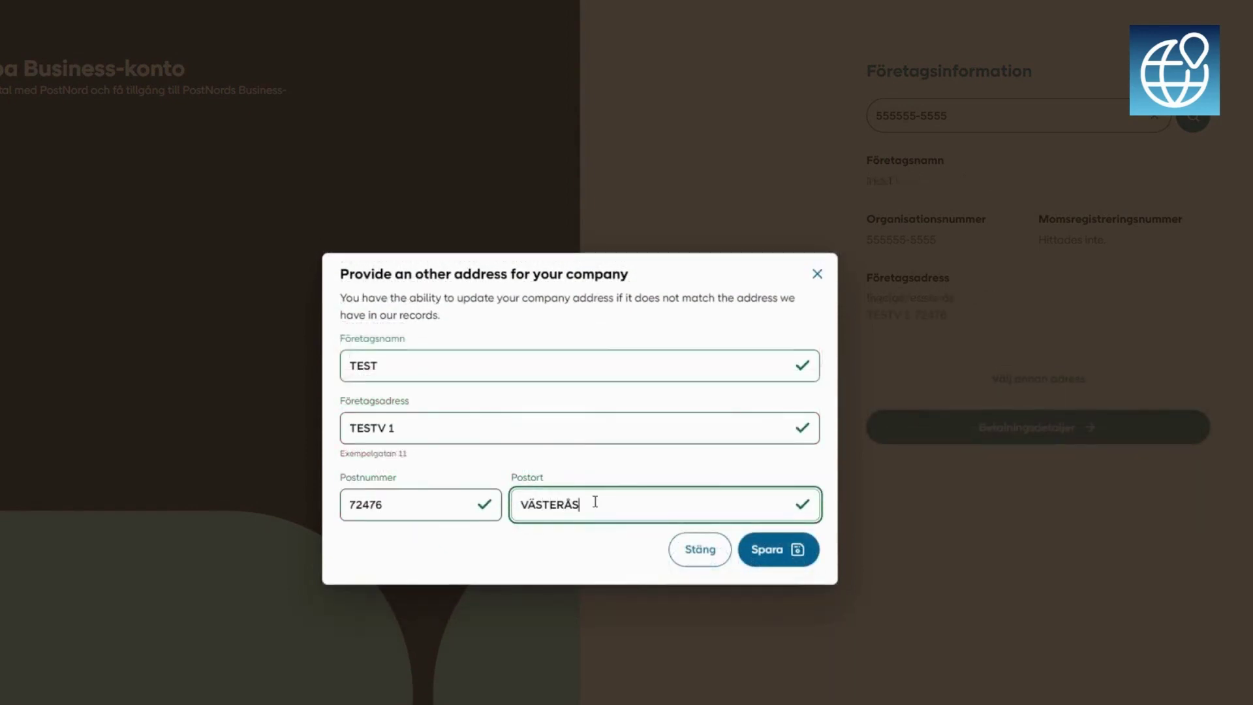
left_click(762, 548)
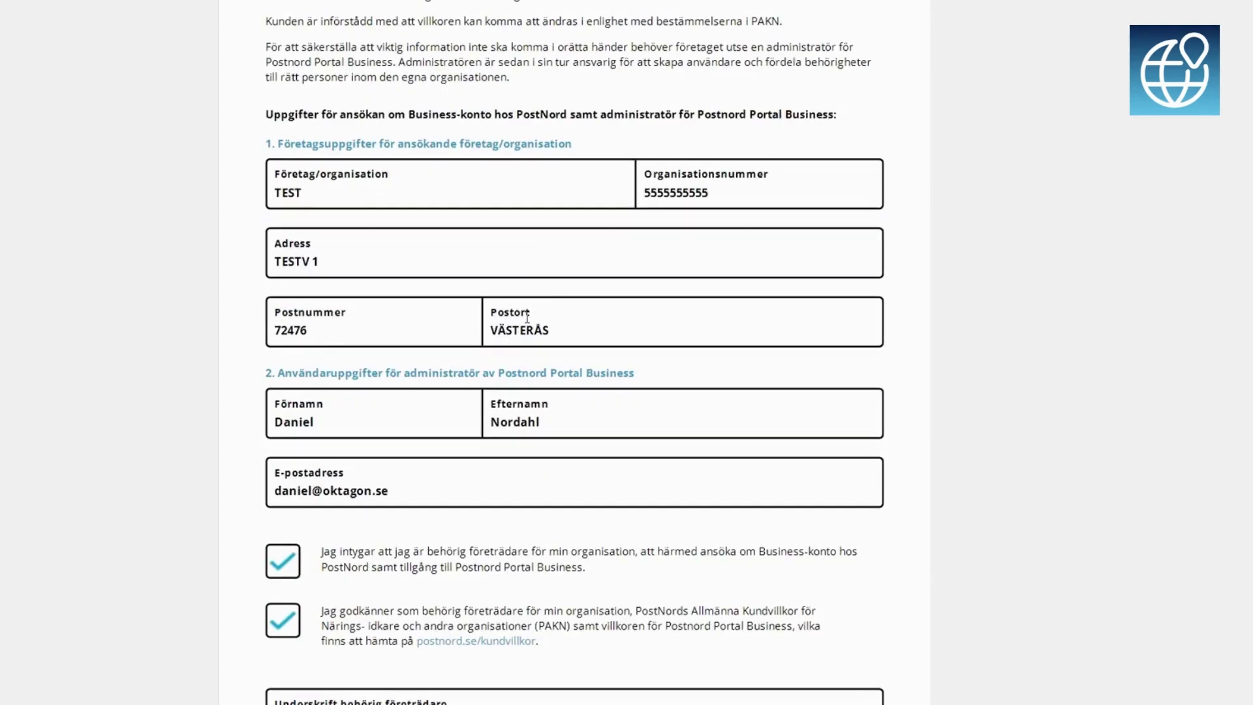
scroll(339, 511, "up", 3)
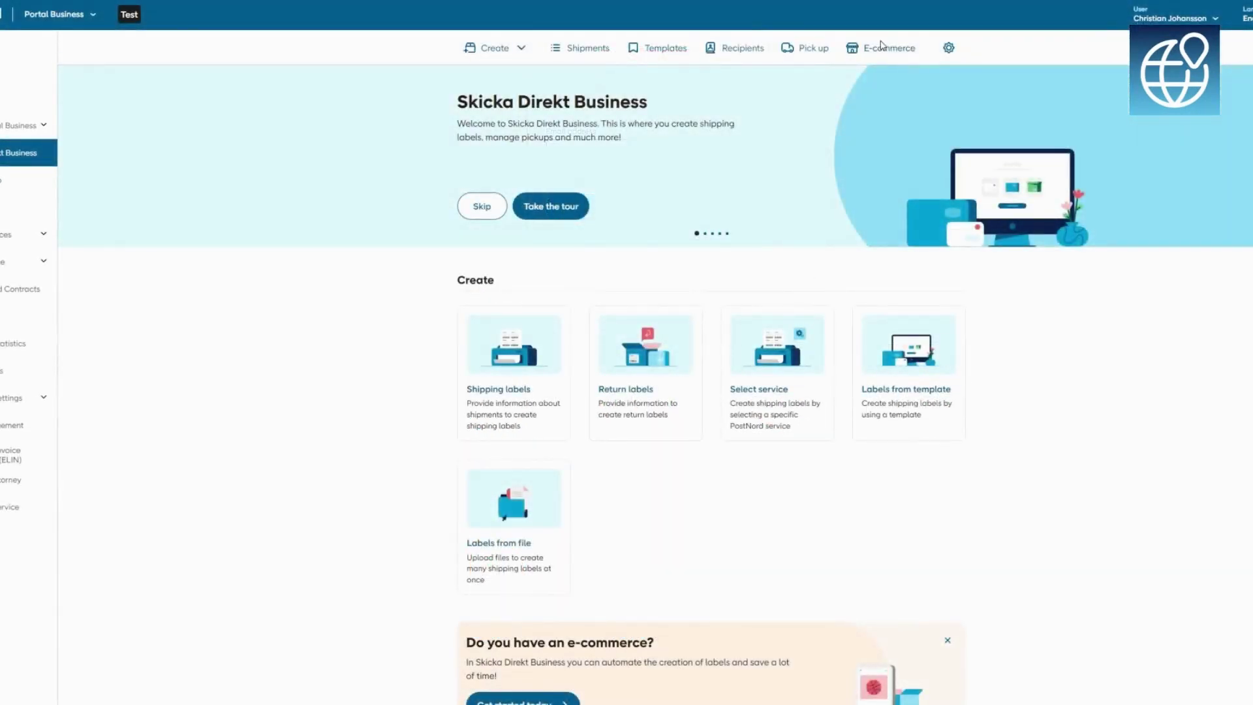
Under E-commerce, add a Ship Connect - Shopify store connection with store name 'Test'.
left_click(881, 50)
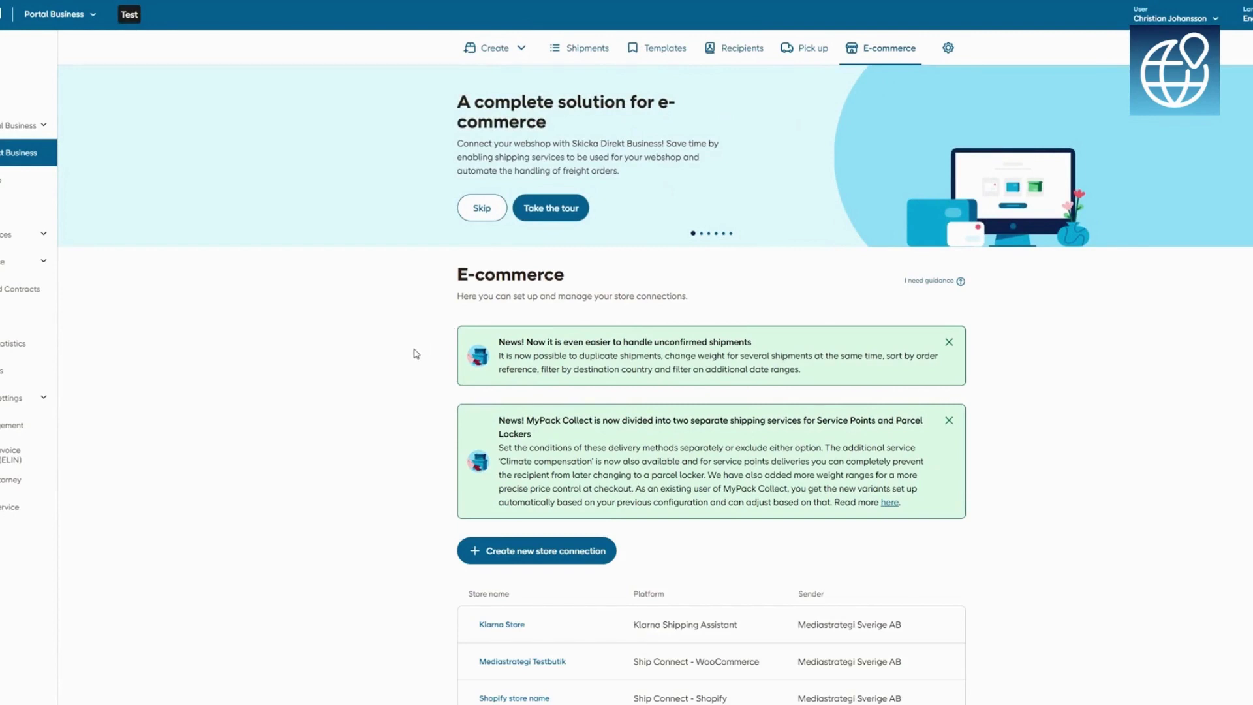
left_click(553, 552)
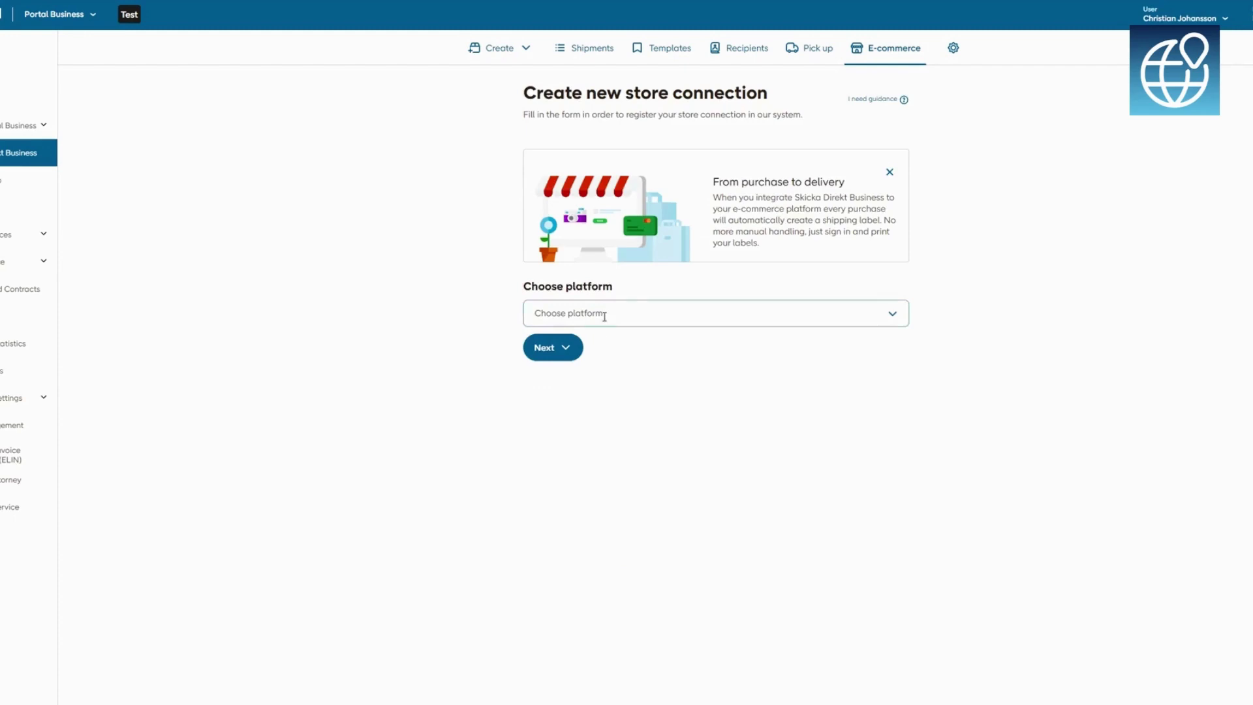
left_click(605, 314)
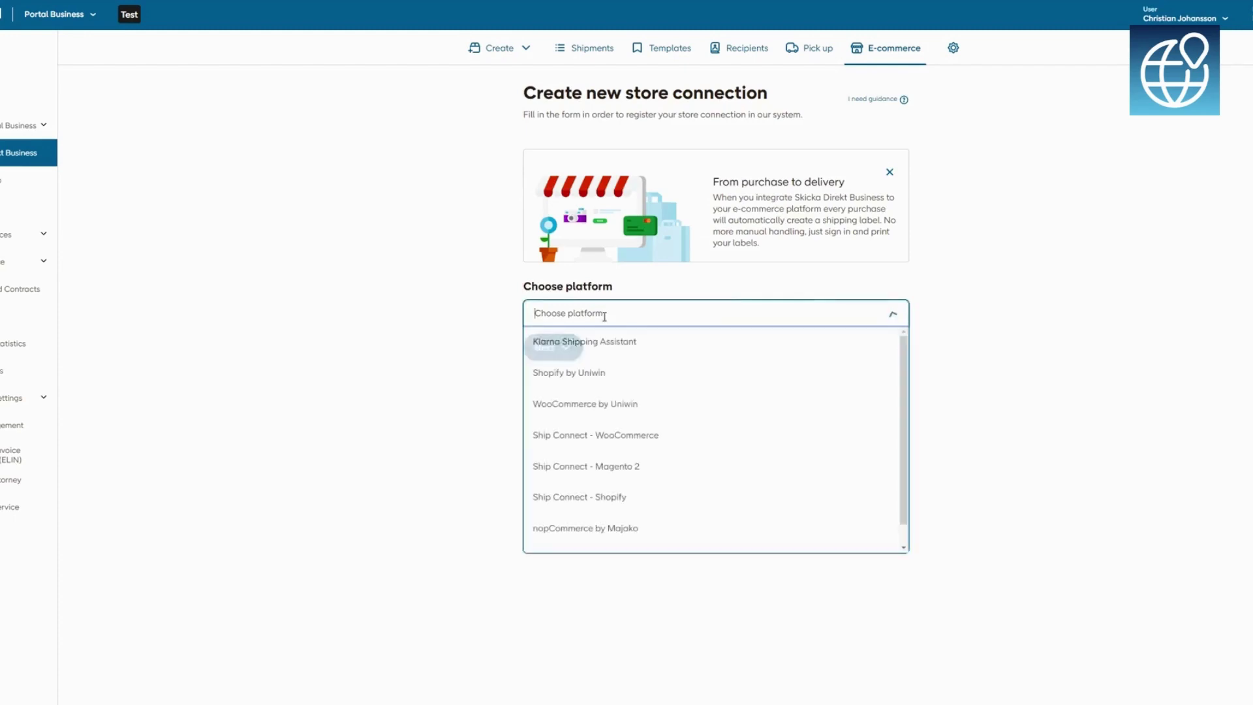
left_click(684, 499)
left_click(556, 354)
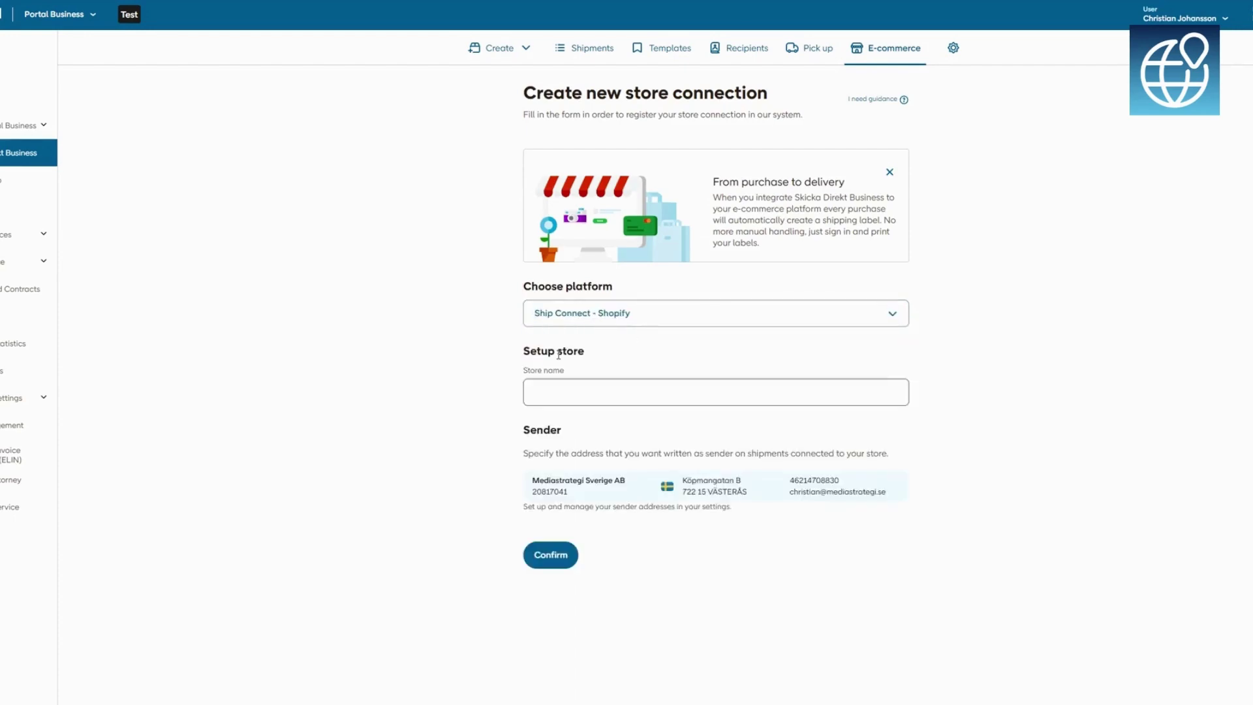
left_click(576, 397)
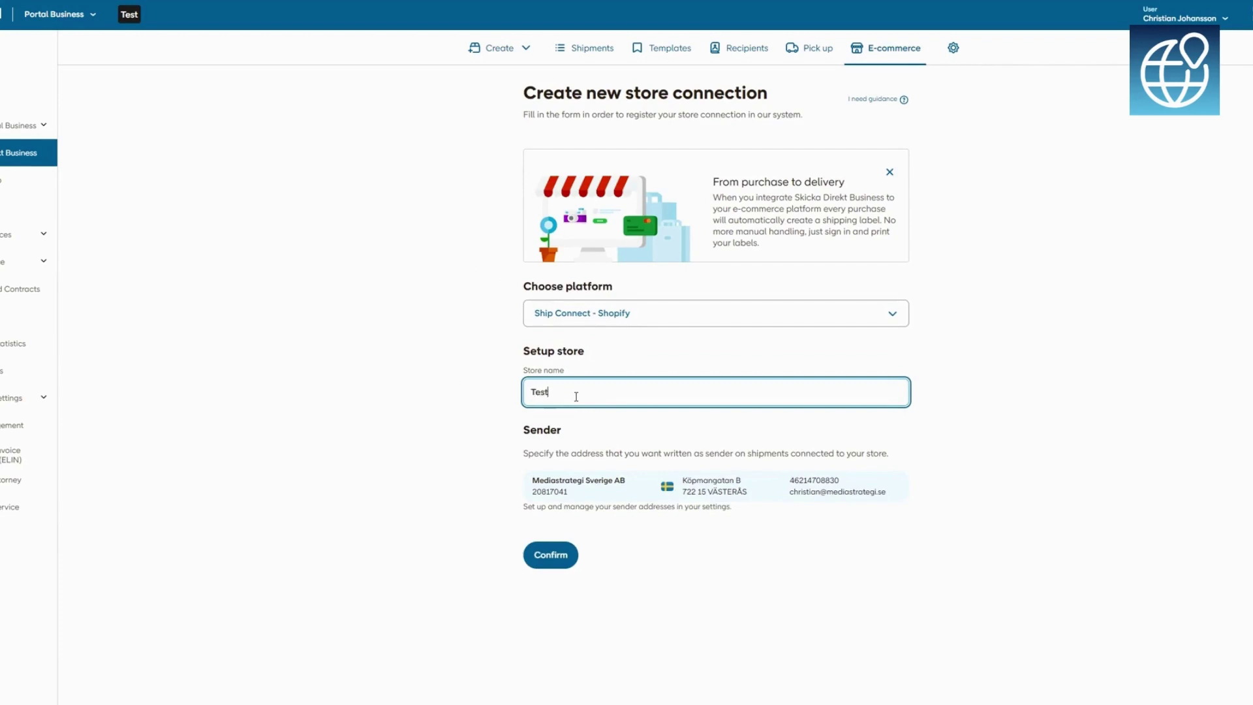
left_click(552, 555)
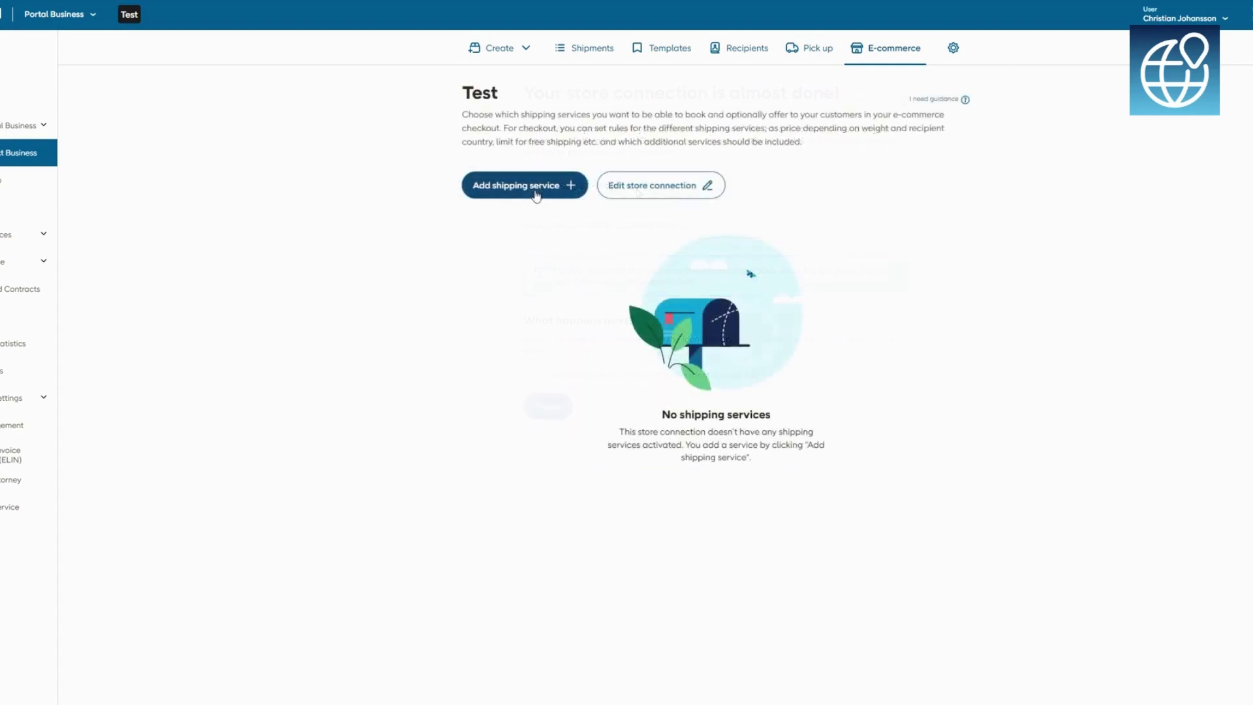
Add the Delivery to service point service MyPack Collect - Service Points to Test.
left_click(536, 190)
left_click(592, 226)
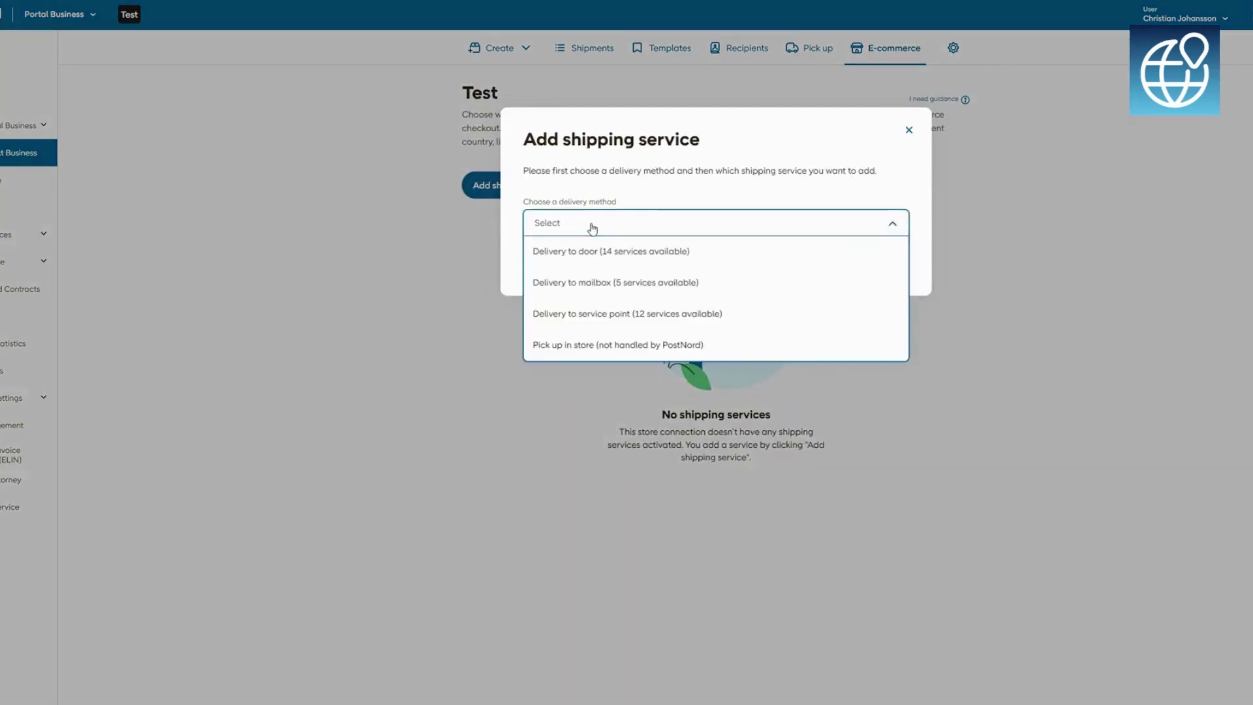
left_click(594, 314)
left_click(598, 291)
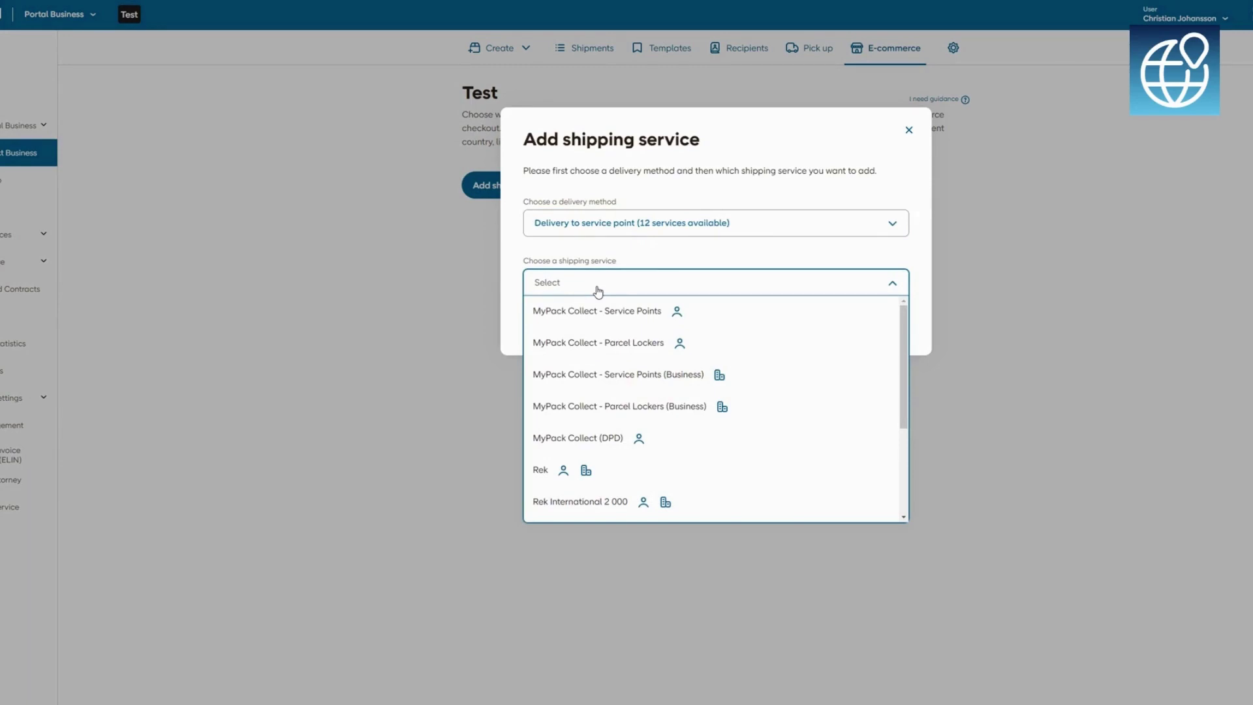
left_click(593, 315)
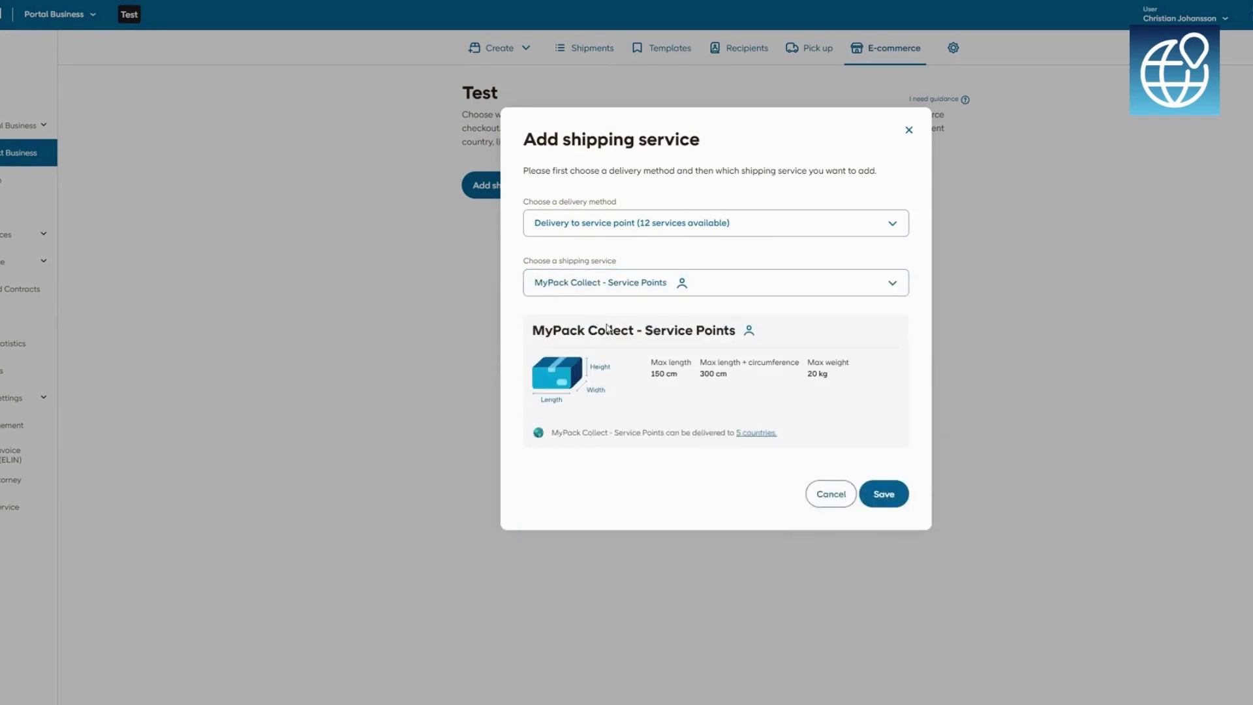
left_click(883, 494)
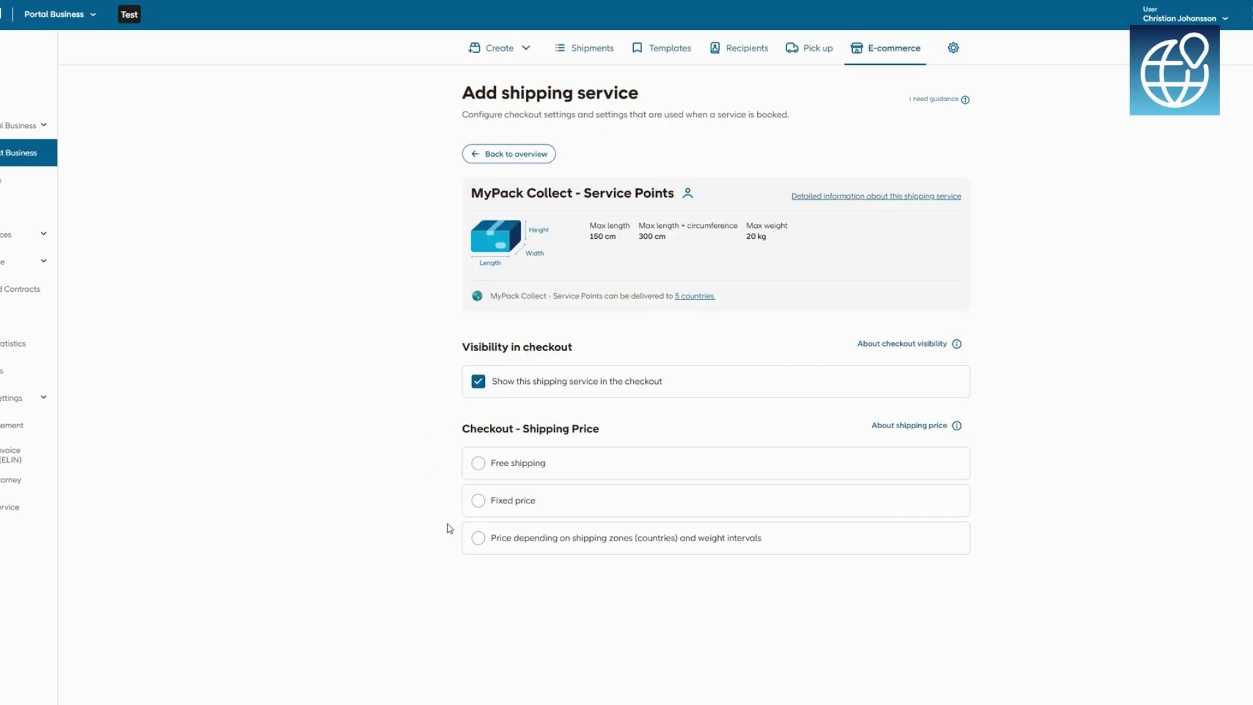
Give MyPack Collect a fixed checkout price of 79 SEK and save the service.
left_click(478, 500)
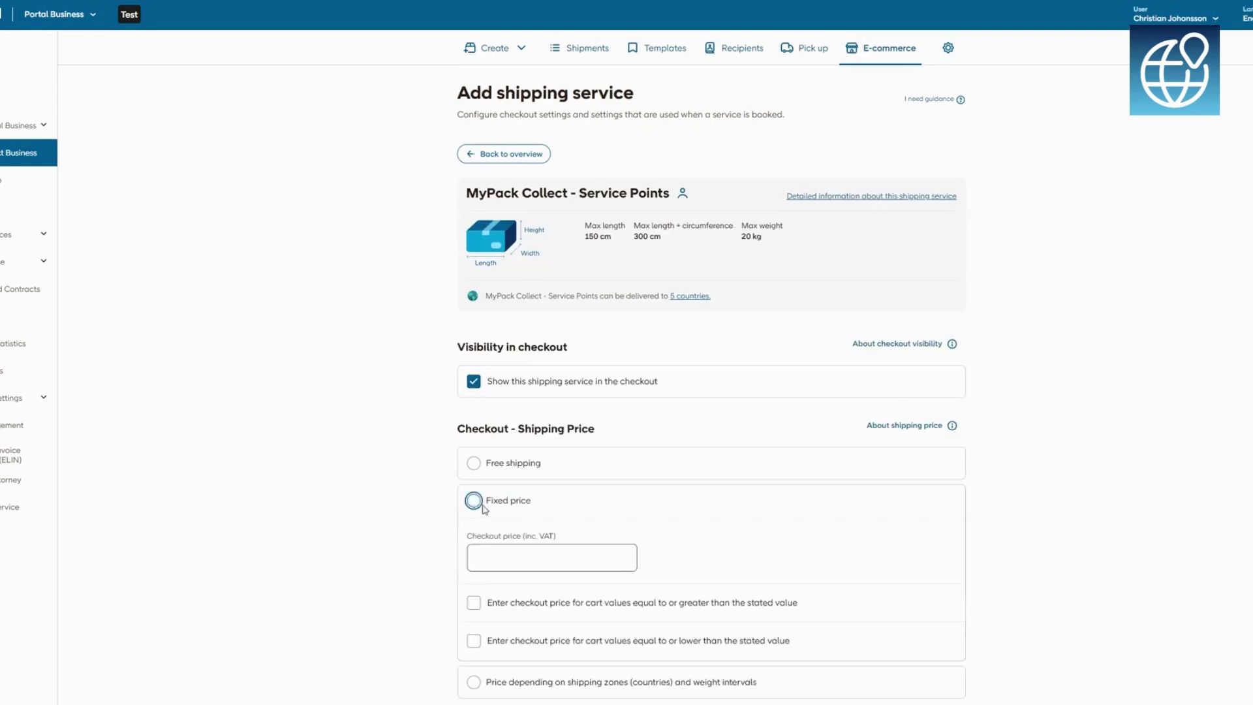
left_click(556, 559)
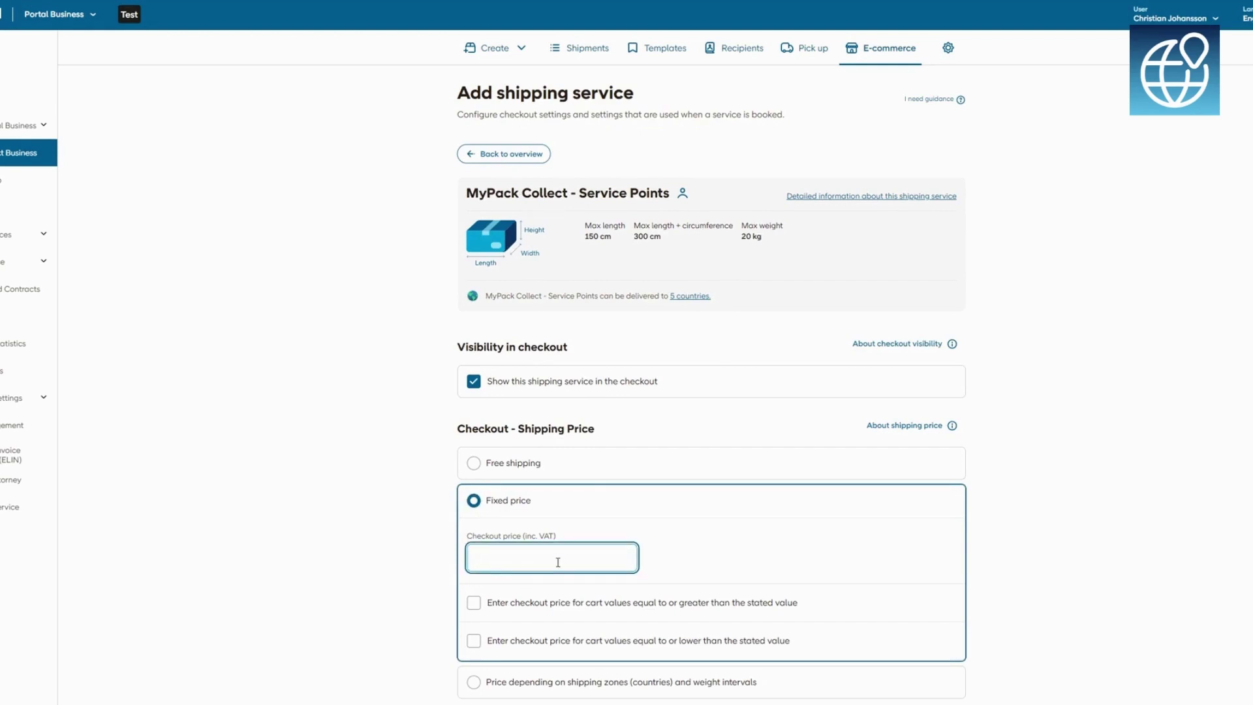
type("79 SEK")
scroll(456, 589, "down", 3)
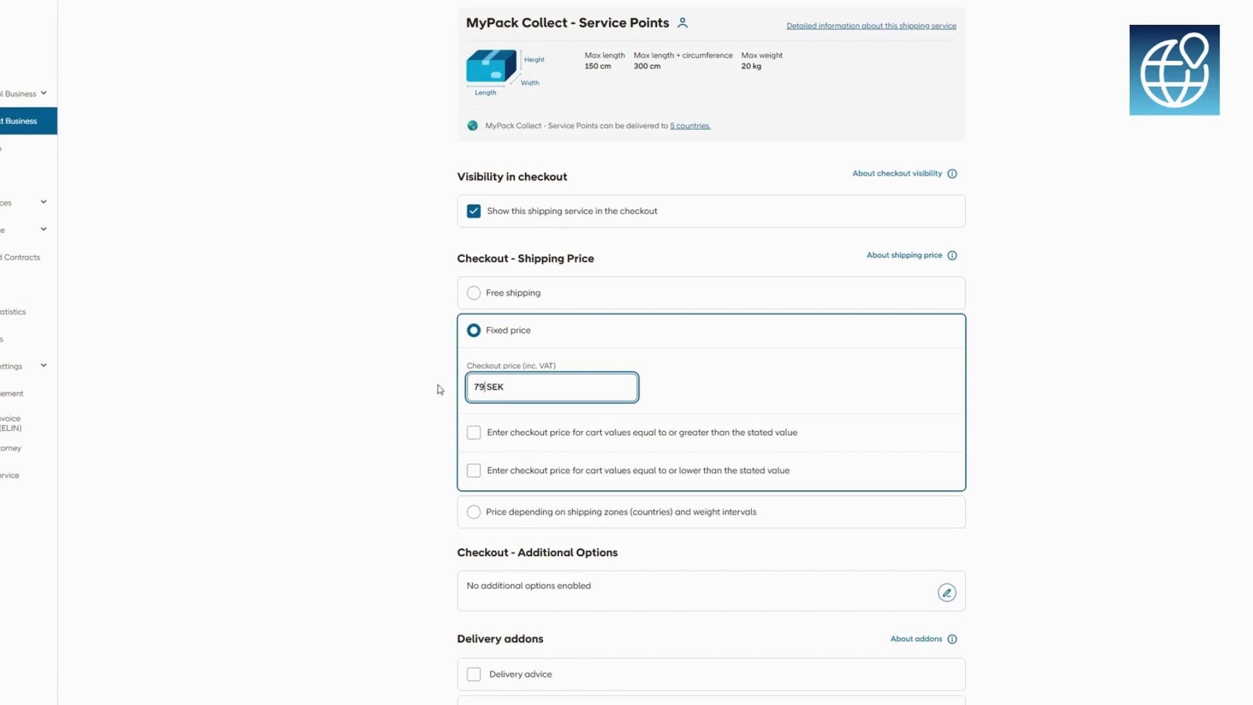
scroll(440, 389, "down", 2)
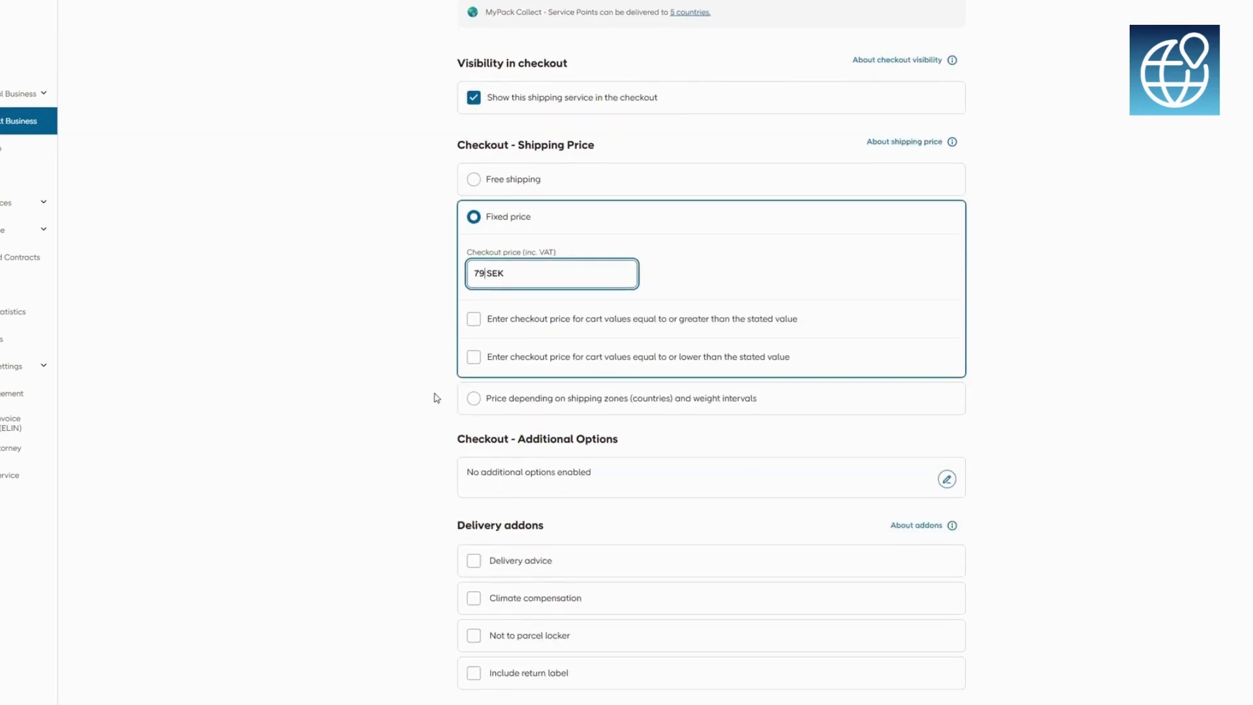
scroll(436, 397, "down", 2)
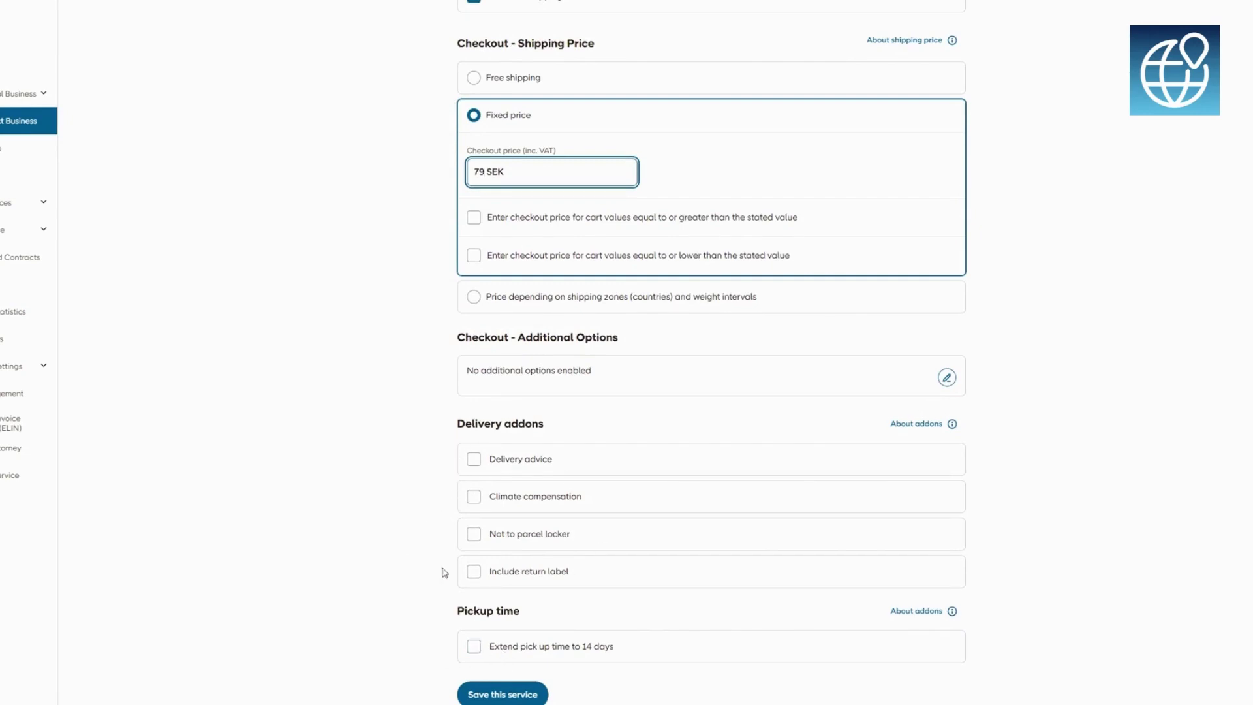
left_click(501, 691)
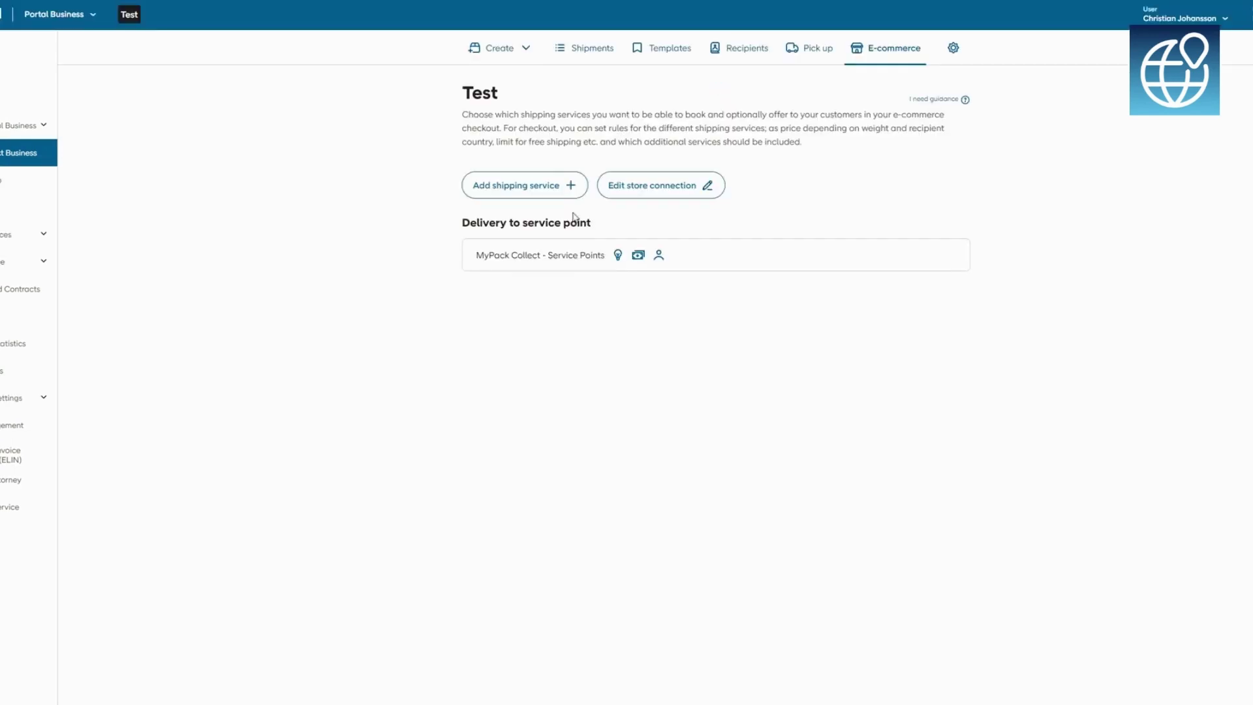
Add the Delivery to door service MyPack Home to the Test connection.
left_click(542, 189)
left_click(564, 228)
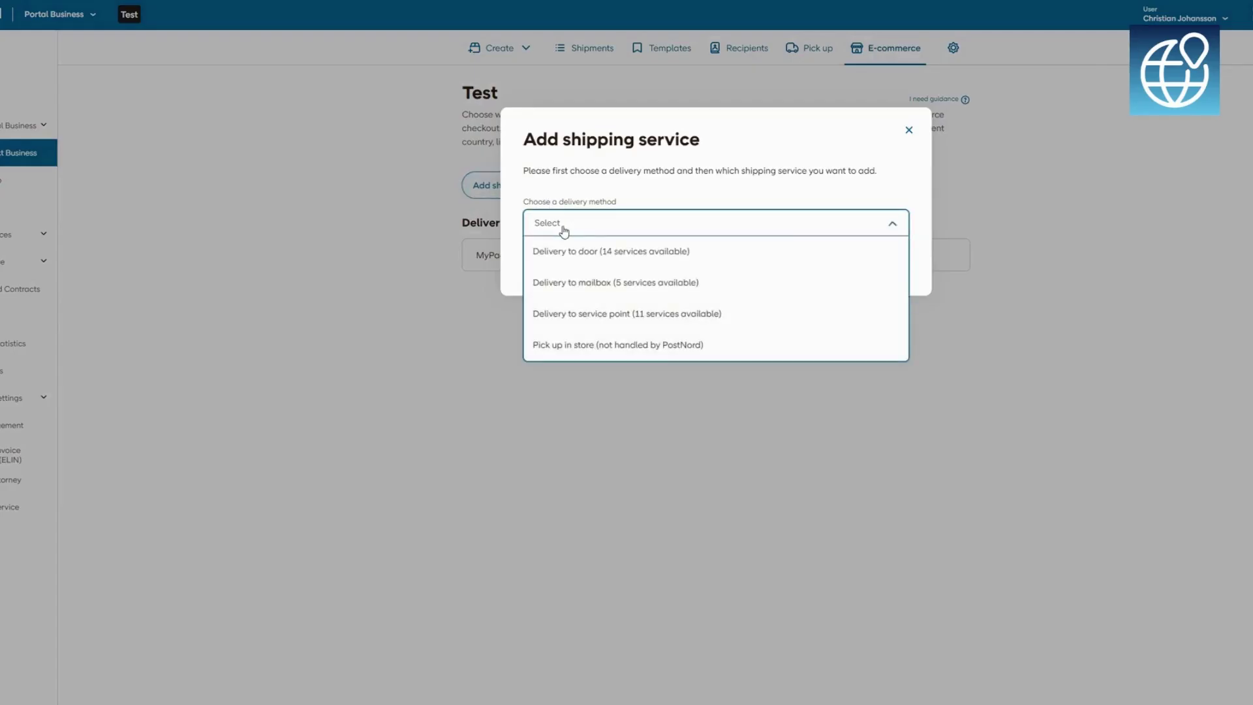
left_click(572, 262)
left_click(574, 282)
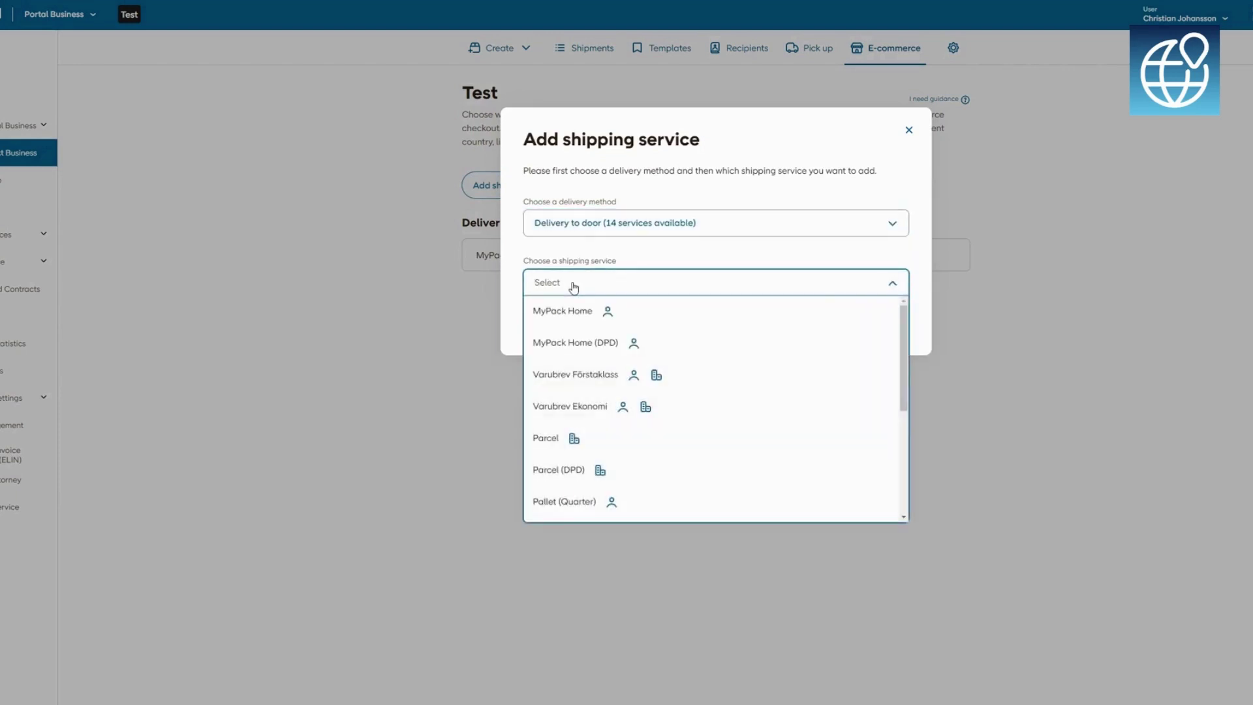
left_click(573, 323)
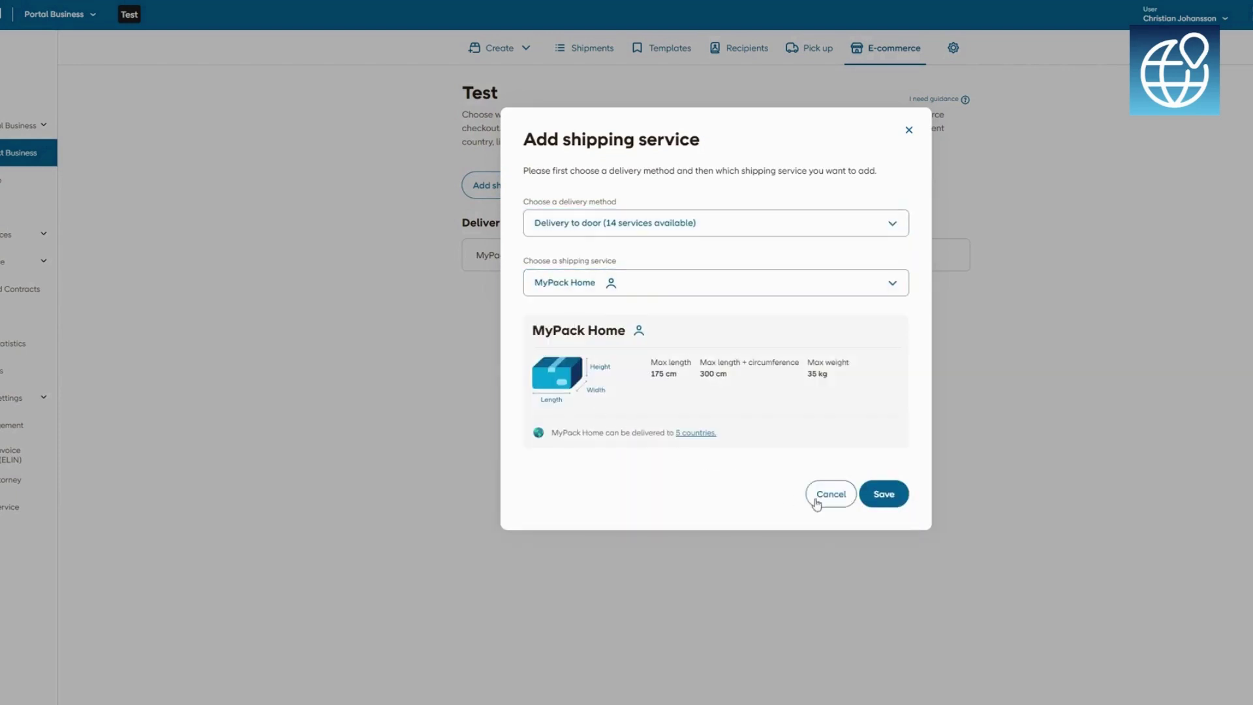
left_click(884, 494)
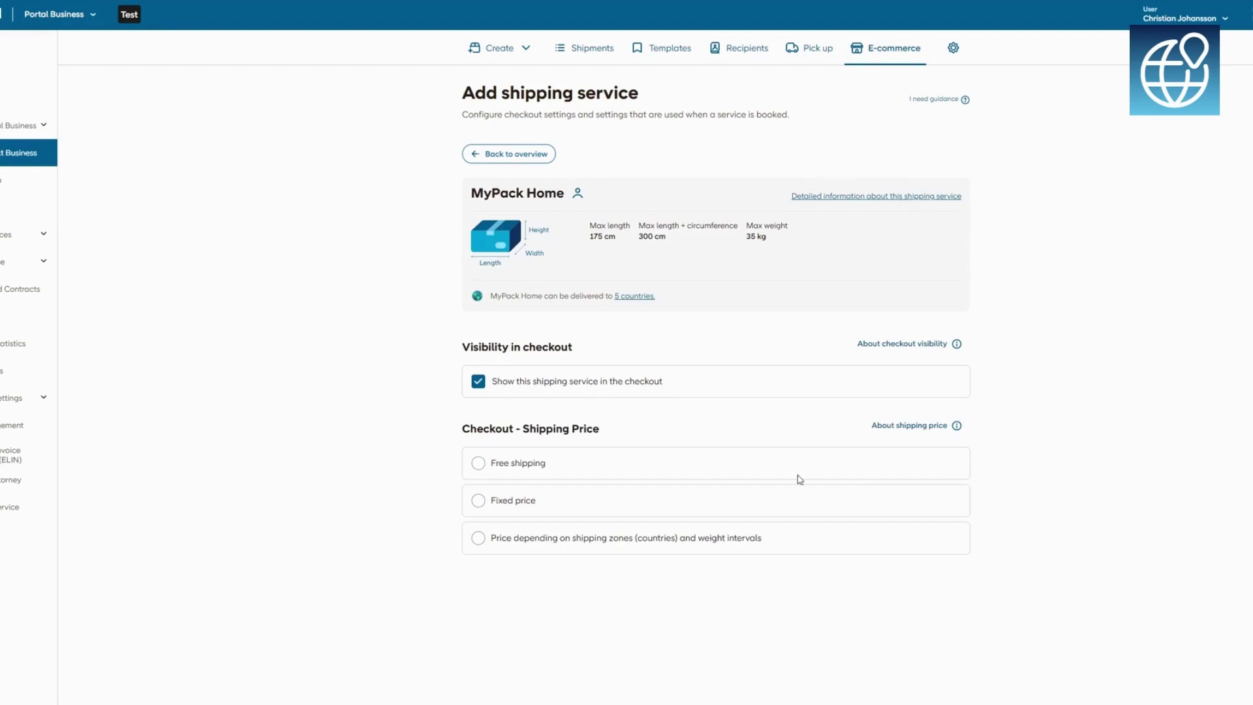
Give MyPack Home a fixed checkout price of 99 SEK and save the service.
left_click(480, 501)
left_click(515, 557)
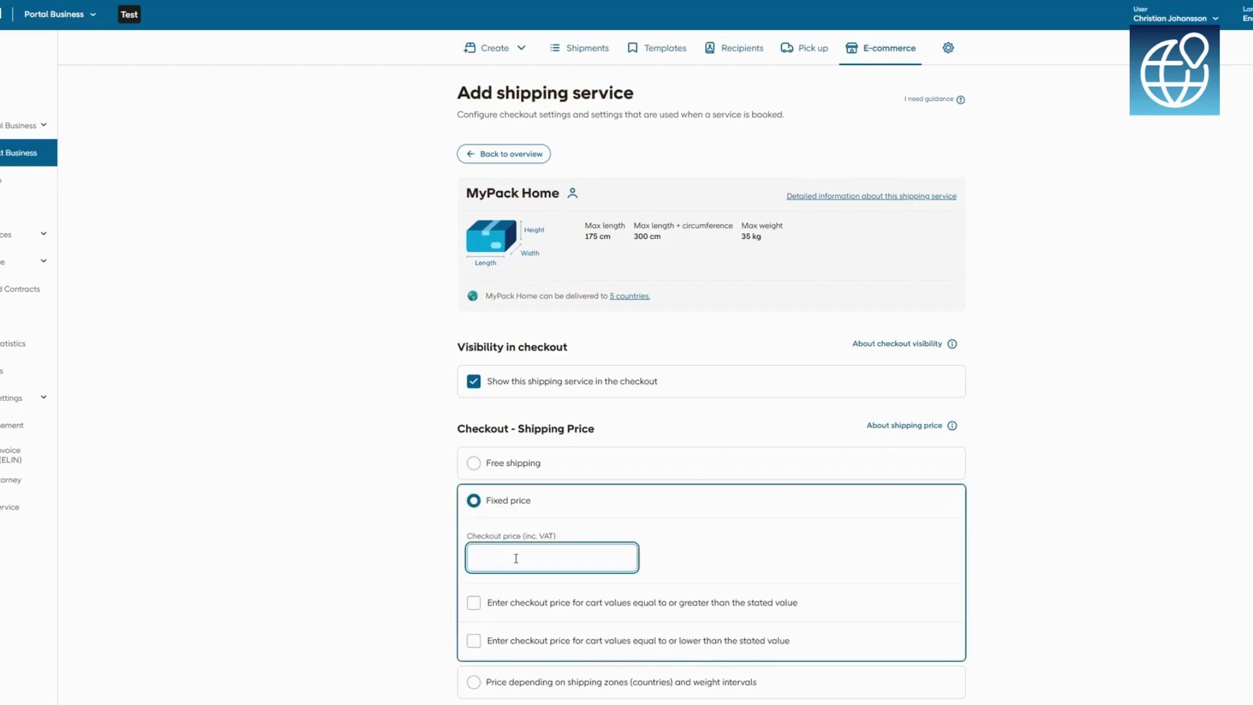
type("99 SEK")
scroll(406, 518, "down", 4)
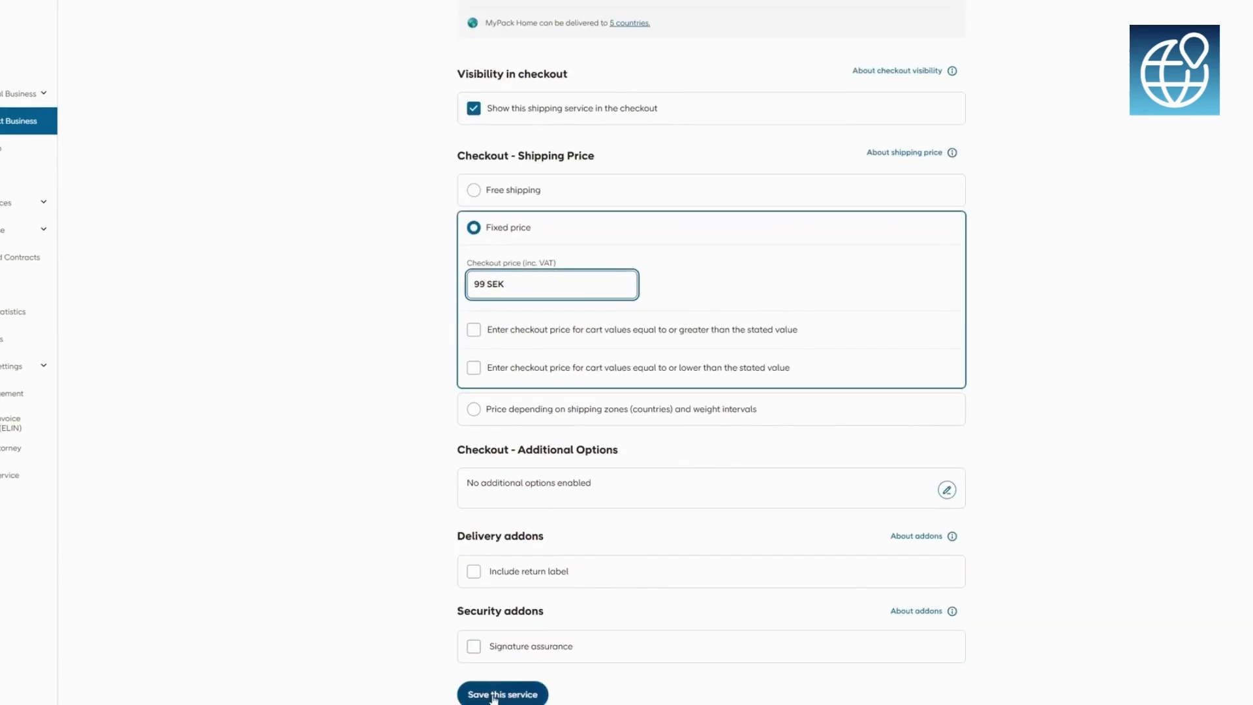
left_click(494, 696)
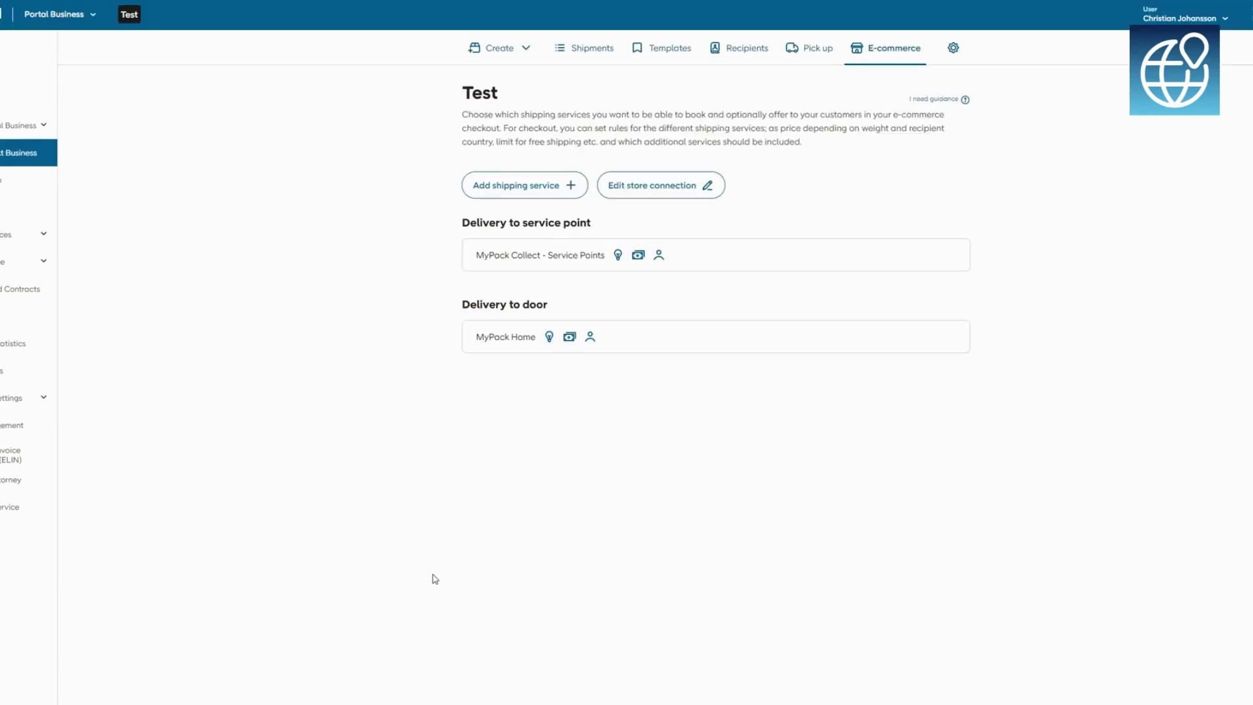